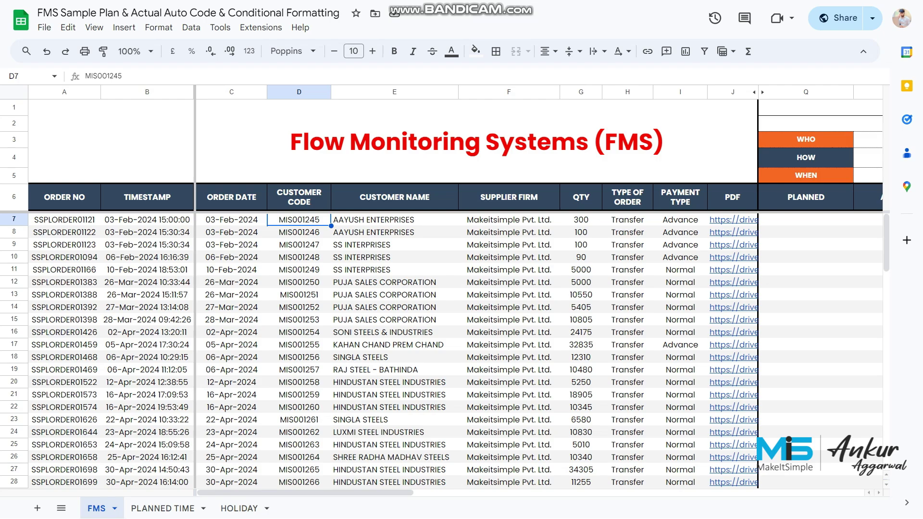
Examine the Sheet Name and Sheet Link entries of the first mapping row on the PLANNED TIME sheet against the FMS sheet
left_click(163, 508)
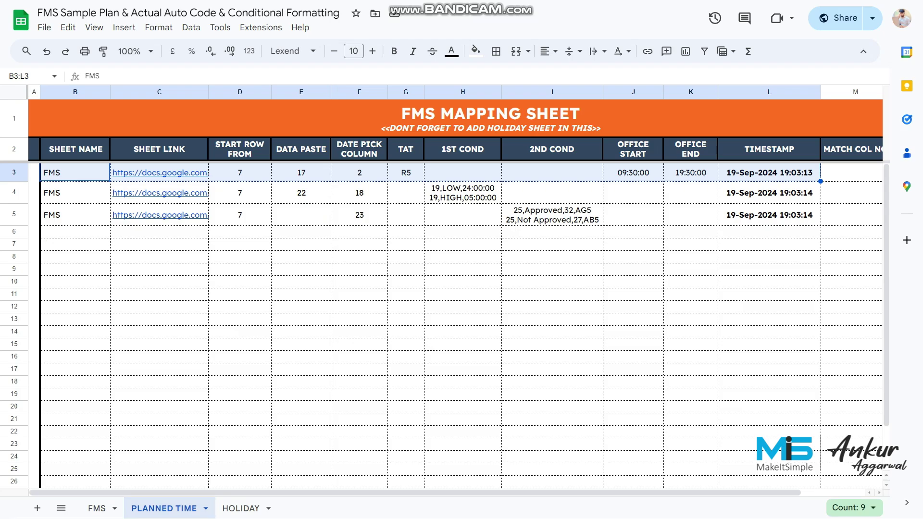
left_click(75, 173)
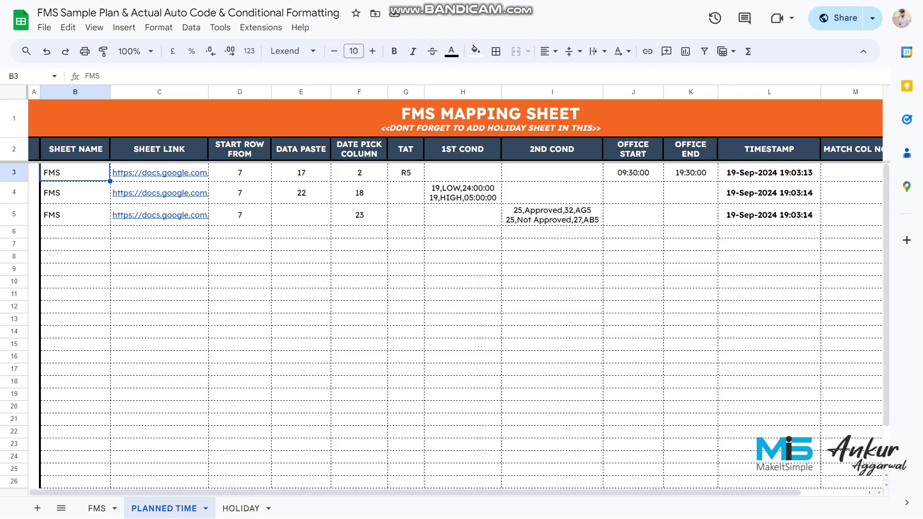
left_click(75, 150)
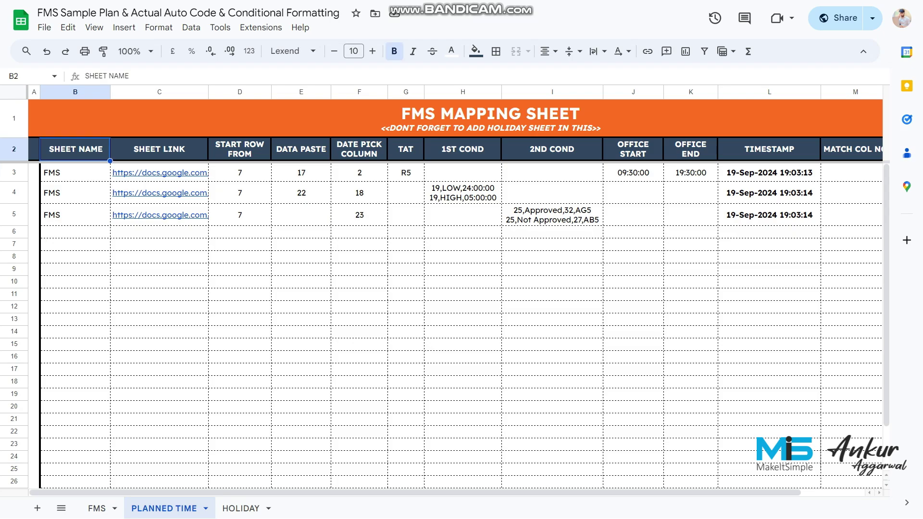
key("Down")
key("Up")
key("Down")
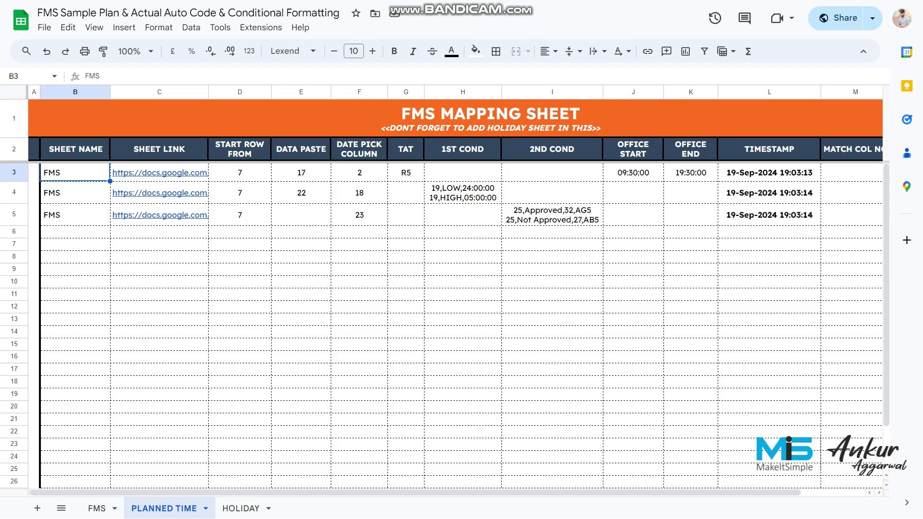
left_click(75, 149)
left_click(75, 172)
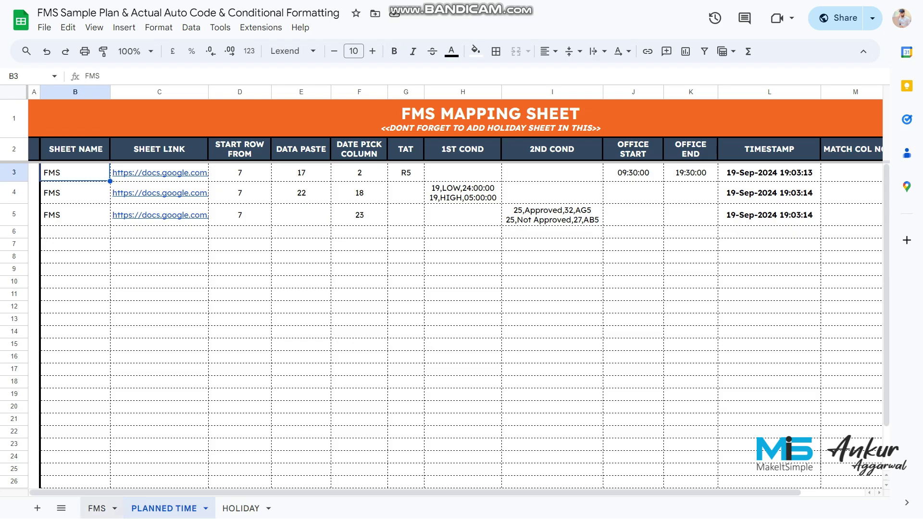
left_click(97, 509)
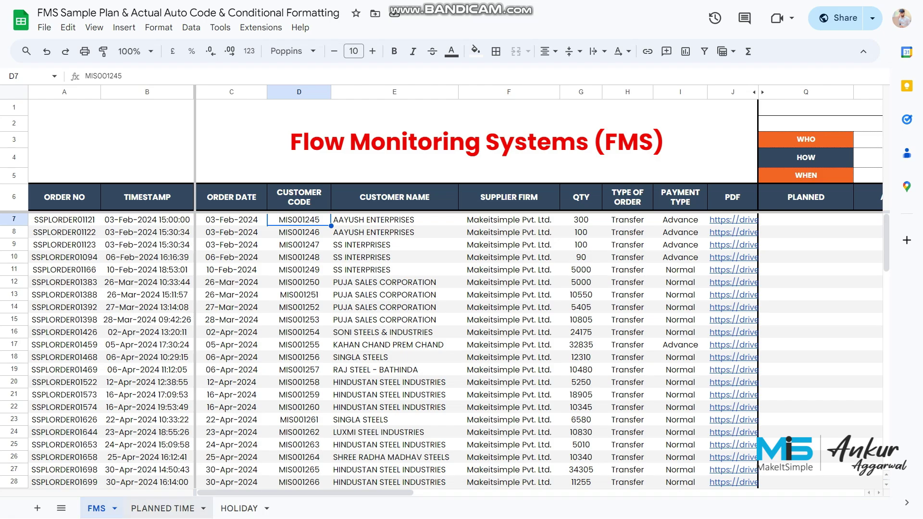
key("ctrl+shift+Page_Down")
left_click(159, 149)
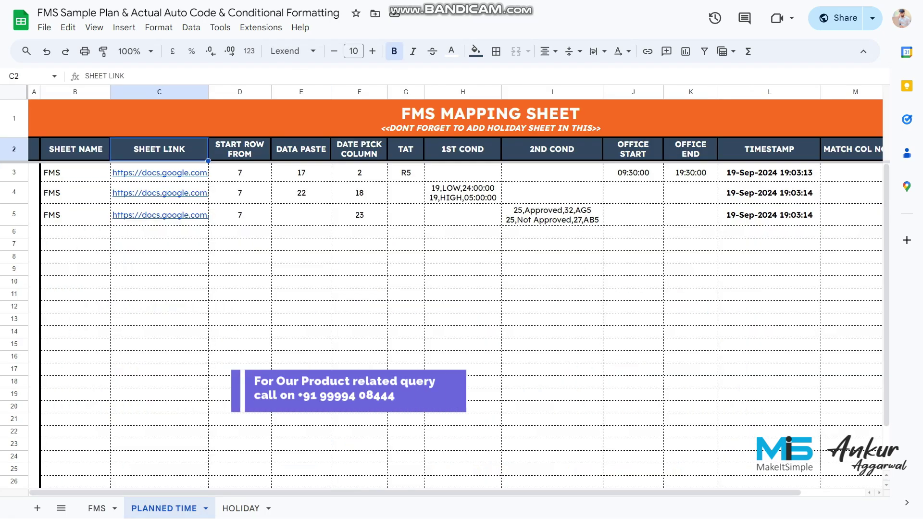
left_click(75, 172)
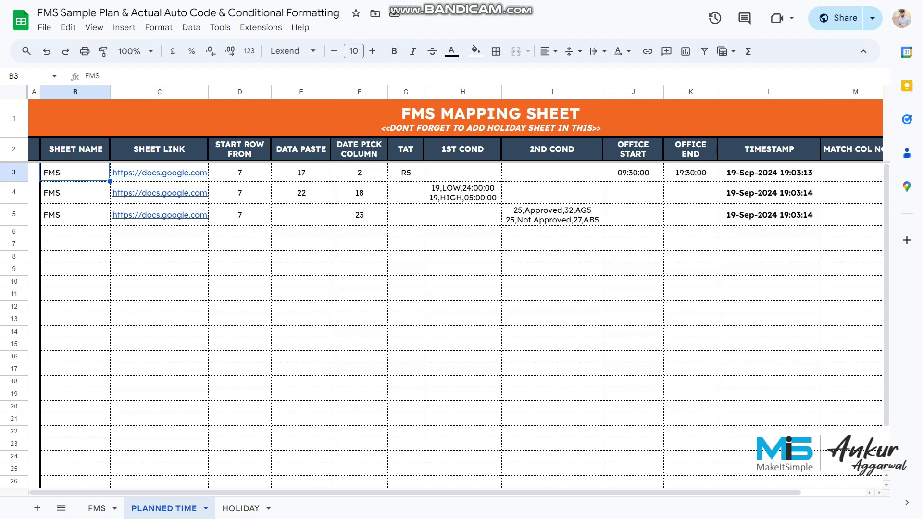
Compare the Start Row From setting in D3 of PLANNED TIME with the first data row under PLANNED on the FMS sheet
left_click(240, 172)
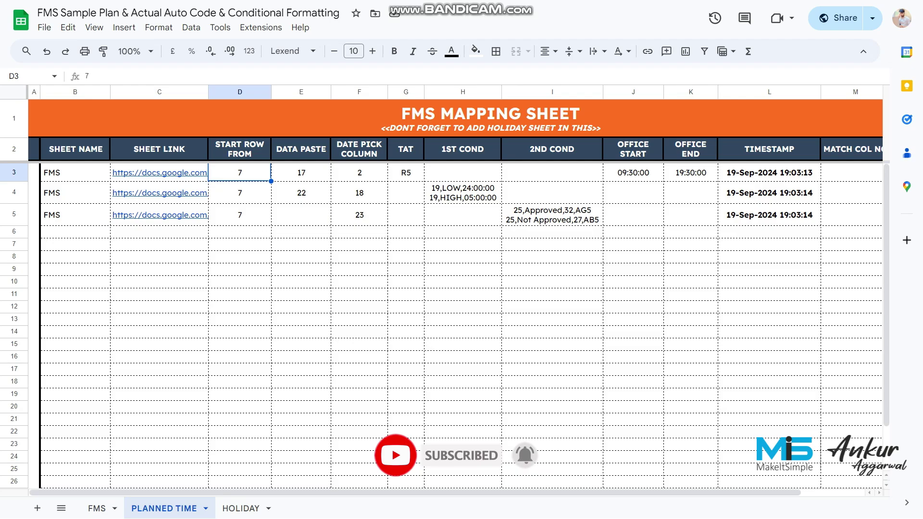
left_click(96, 509)
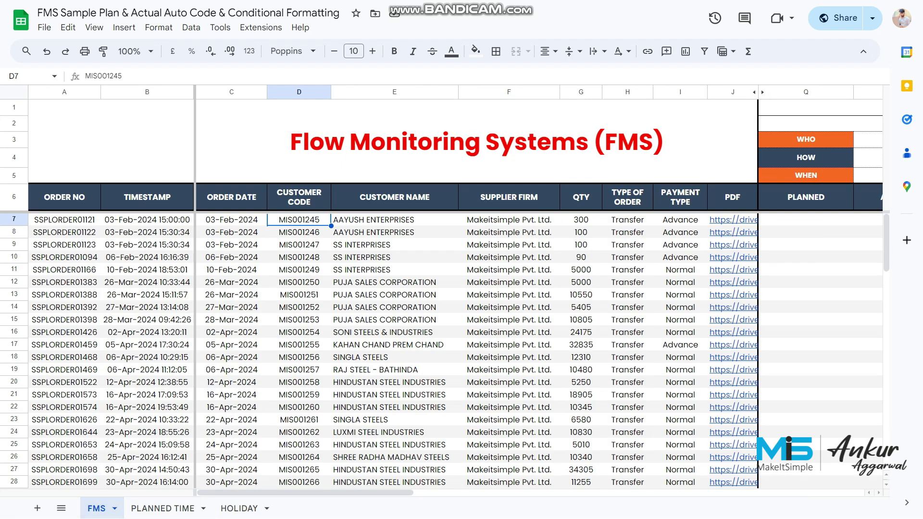
left_click(806, 220)
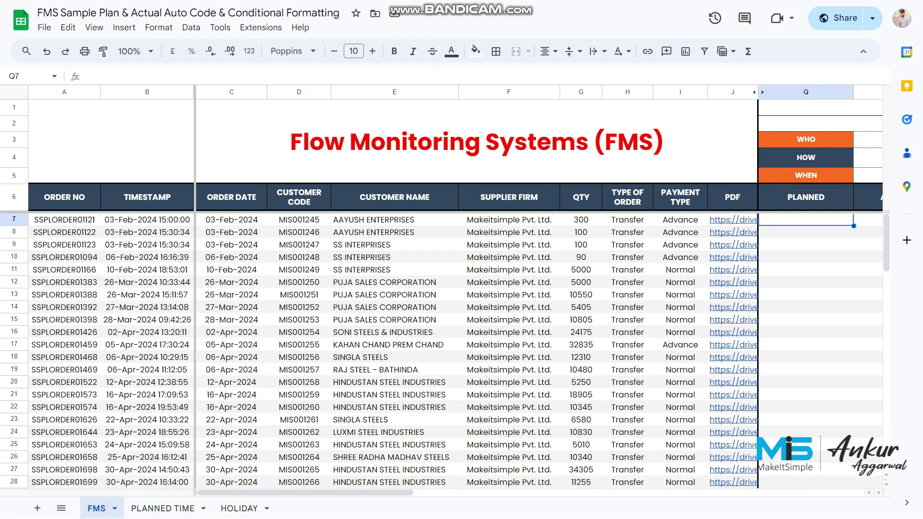
left_click_drag(806, 220, 806, 332)
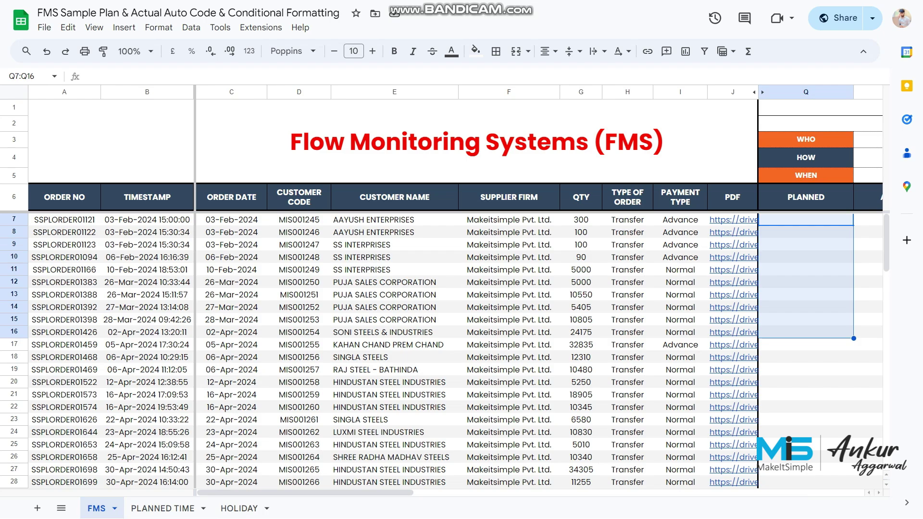
left_click(14, 219)
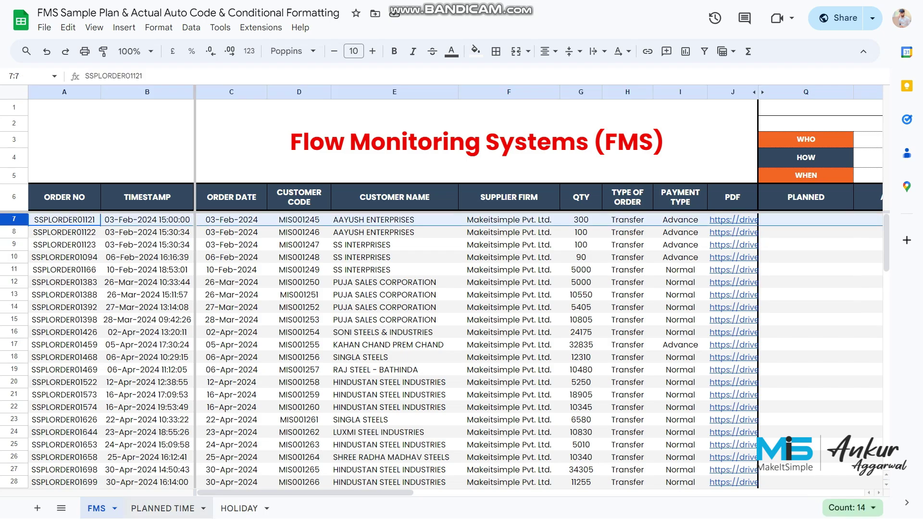
left_click(162, 508)
left_click(239, 150)
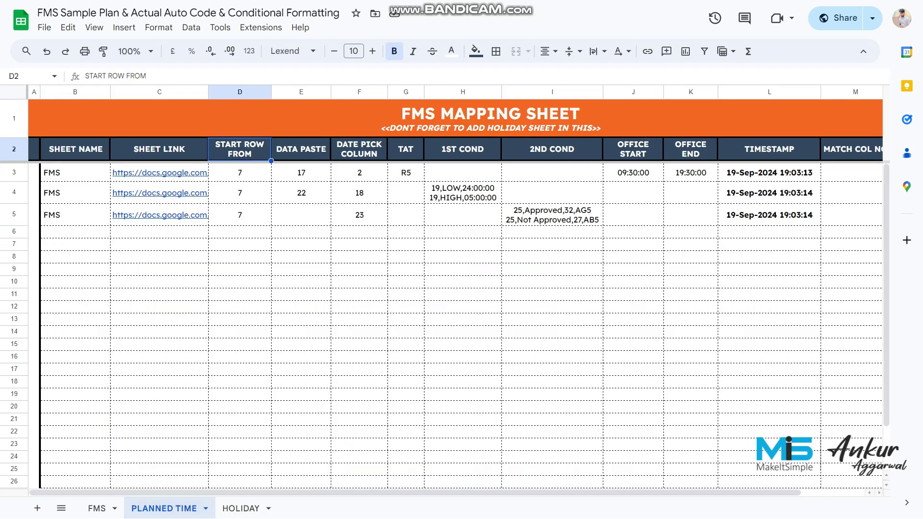
left_click(240, 173)
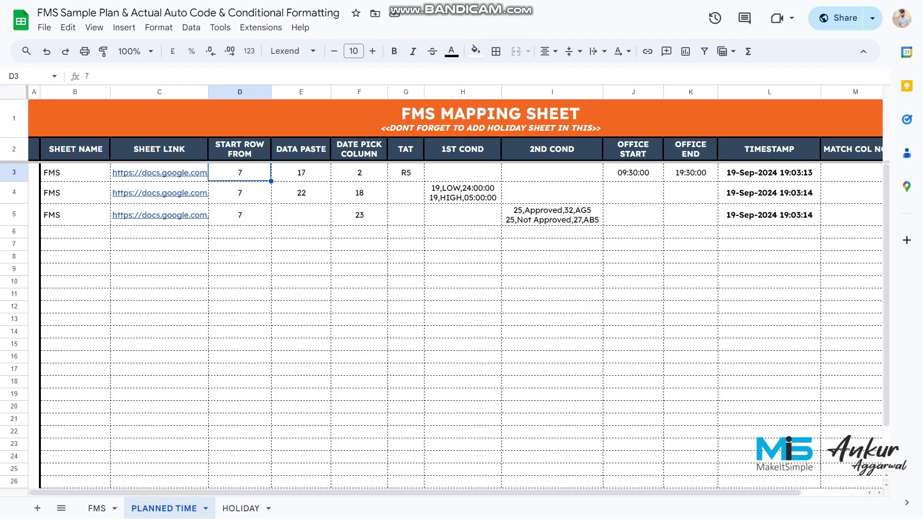
Highlight the first mapping row, cells B3:L3, with the custom yellow fill color
left_click_drag(75, 173, 770, 173)
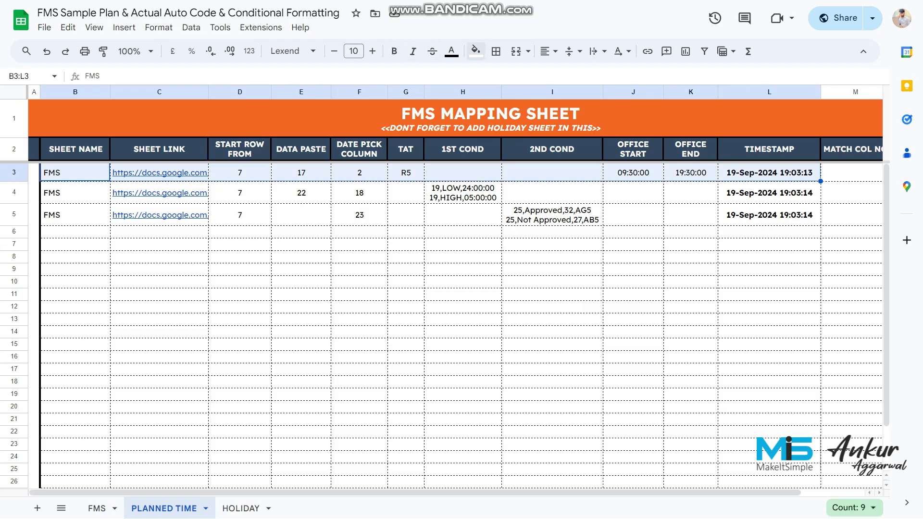
left_click(476, 50)
left_click(597, 120)
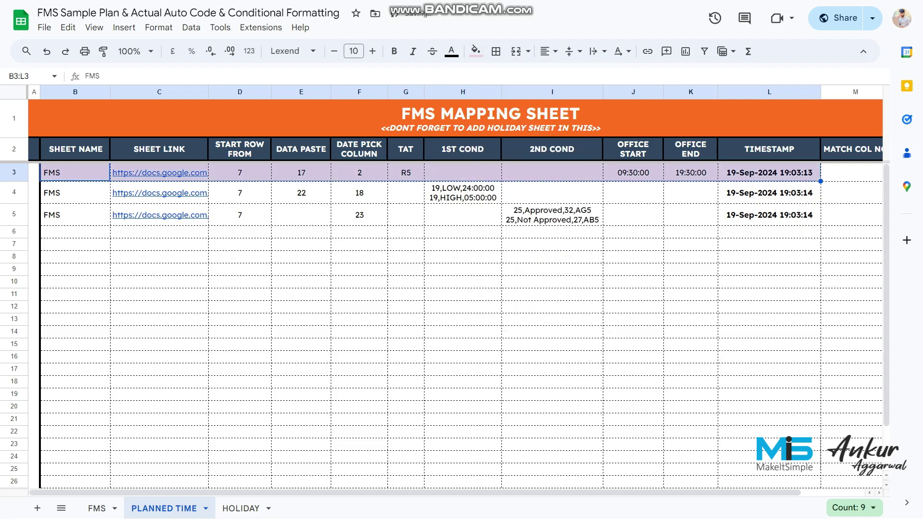
left_click(476, 50)
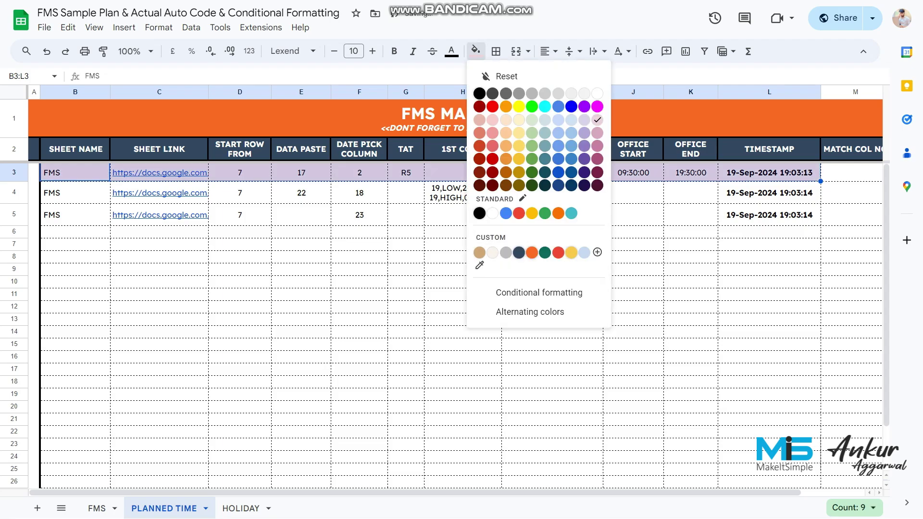
left_click(572, 253)
left_click(359, 172)
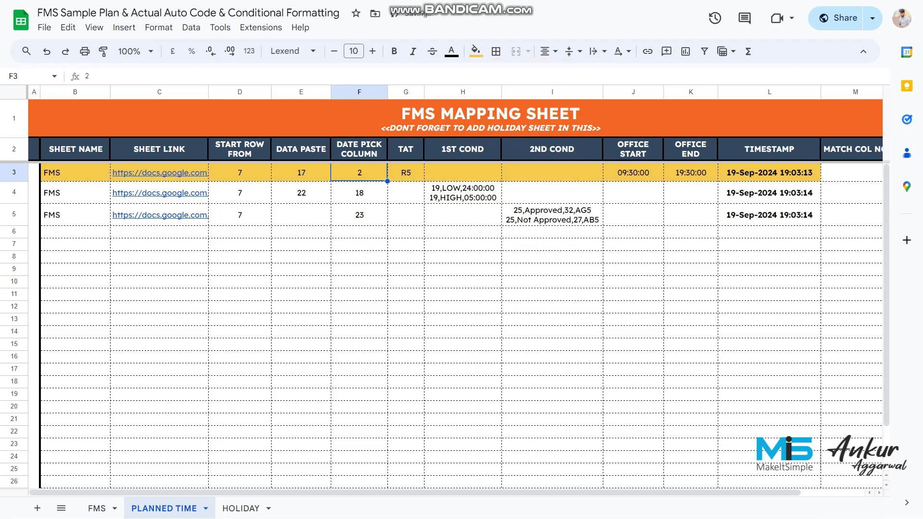
Check the Data Paste setting in E3 against the position of the Step 1 PLANNED column on the FMS sheet
left_click(301, 149)
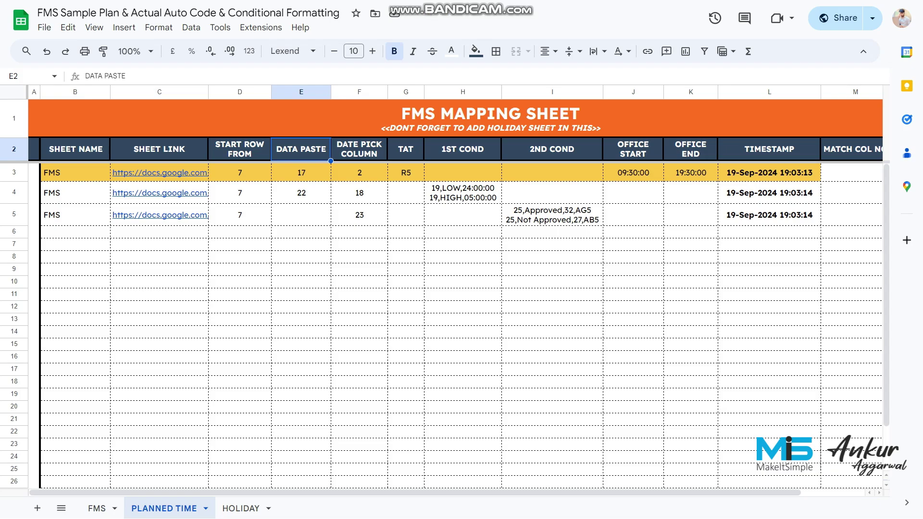
left_click(96, 508)
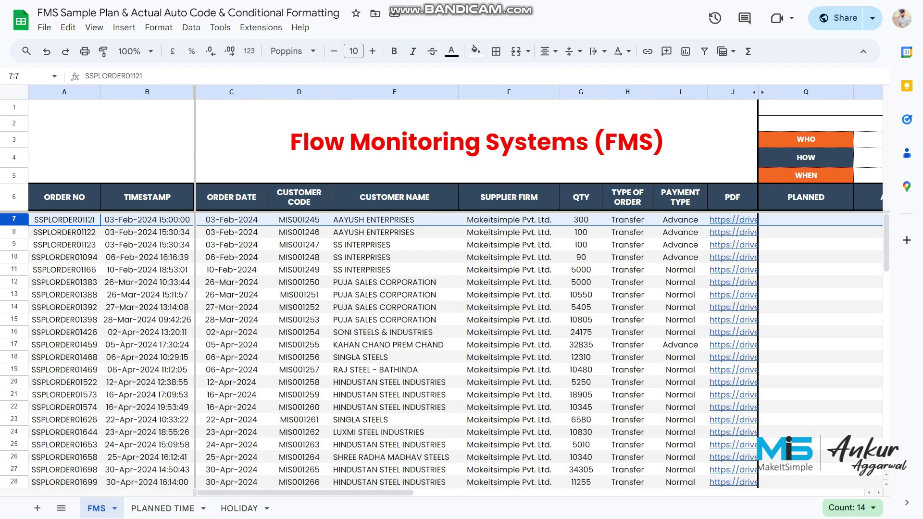
left_click(806, 219)
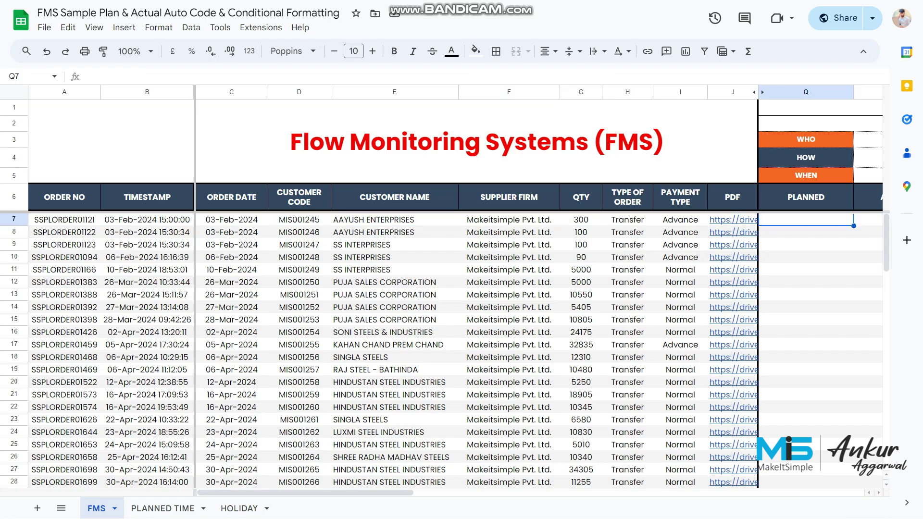
key("Right")
key("Right")
left_click(672, 232)
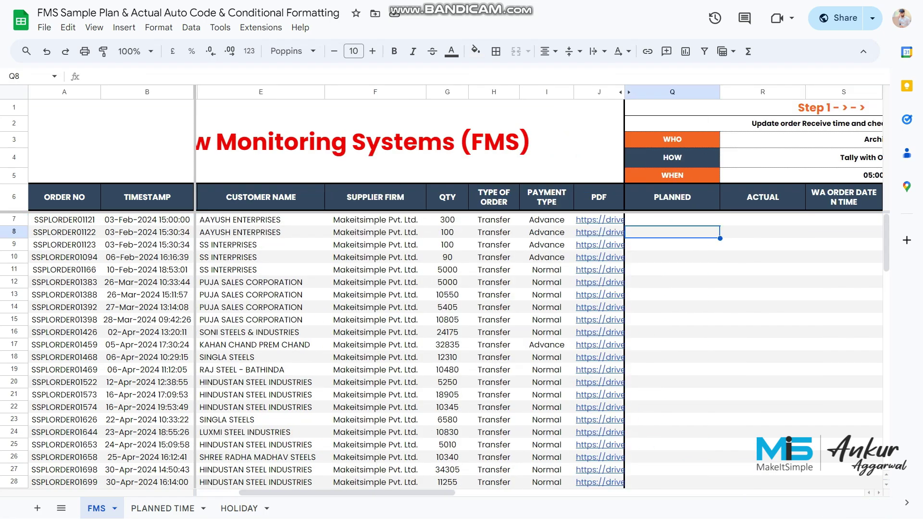
left_click(672, 92)
left_click(672, 220)
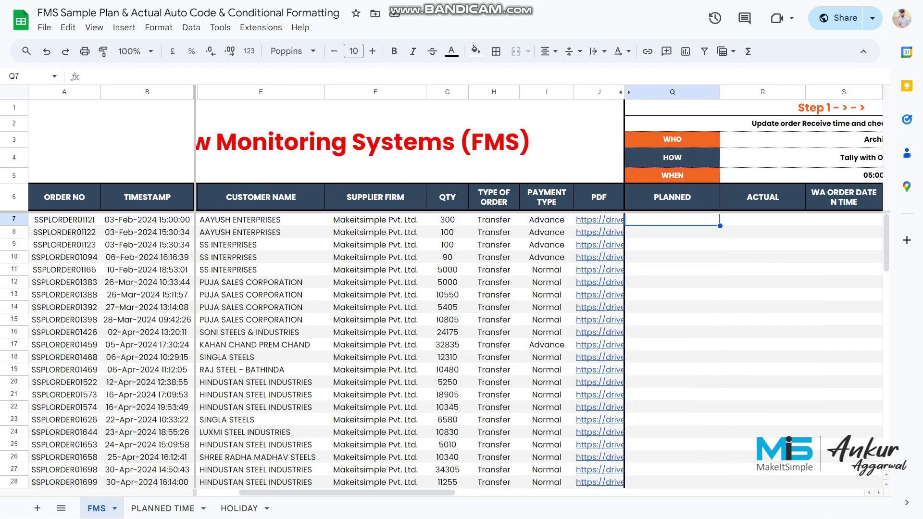
left_click(162, 509)
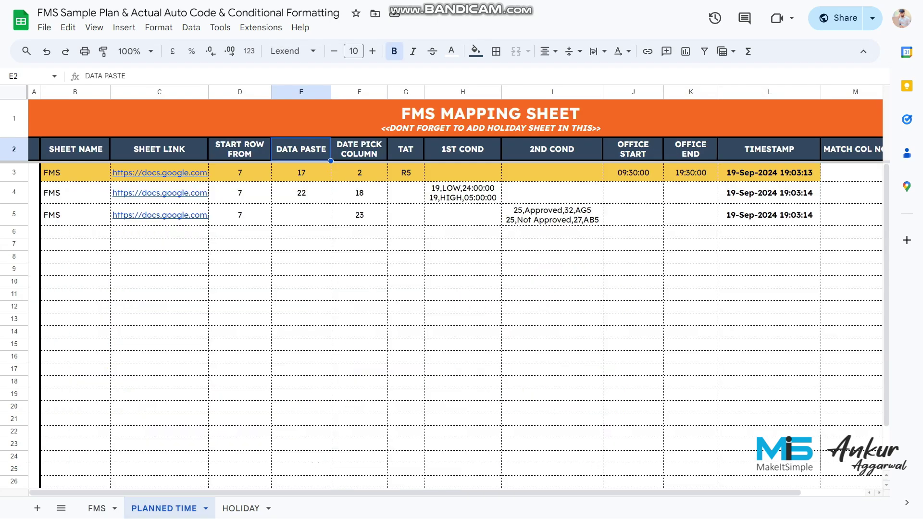
left_click(301, 173)
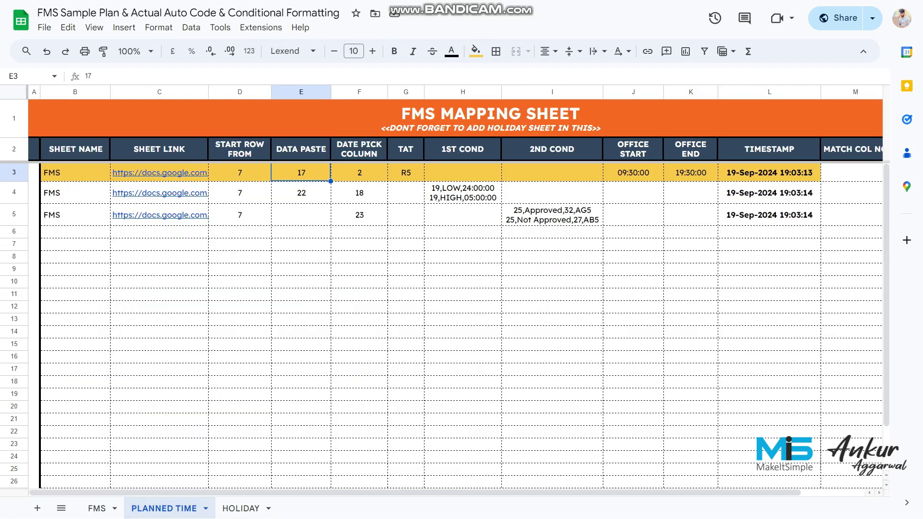
Check the Date Pick Column setting in F3 against the TIMESTAMP column on the FMS sheet
left_click(359, 149)
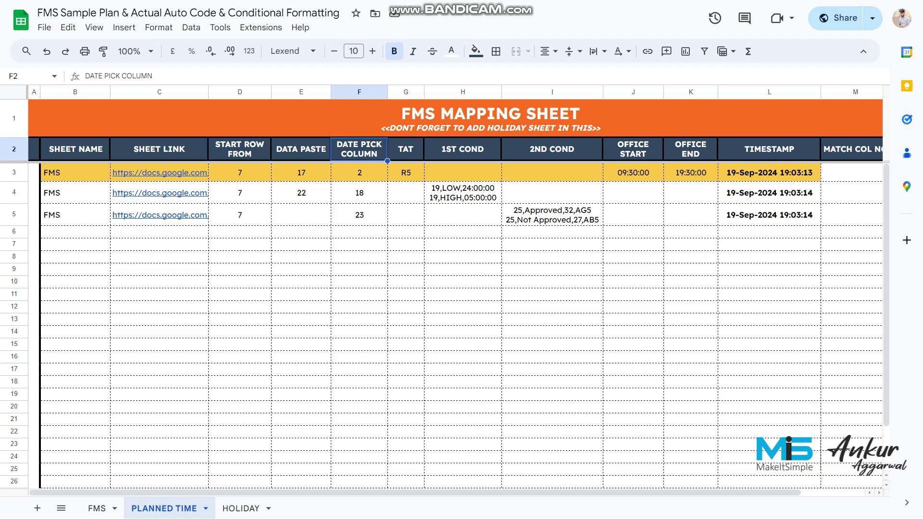
left_click(97, 508)
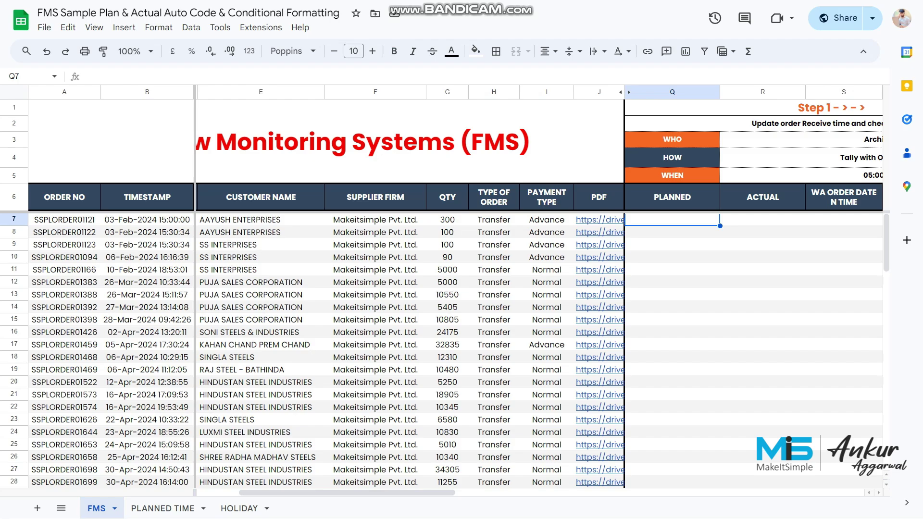
left_click(147, 219)
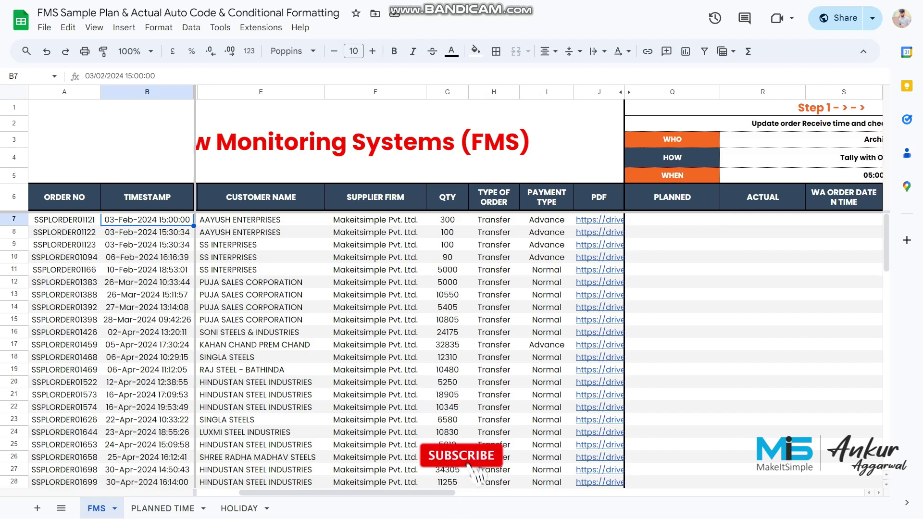
left_click(147, 92)
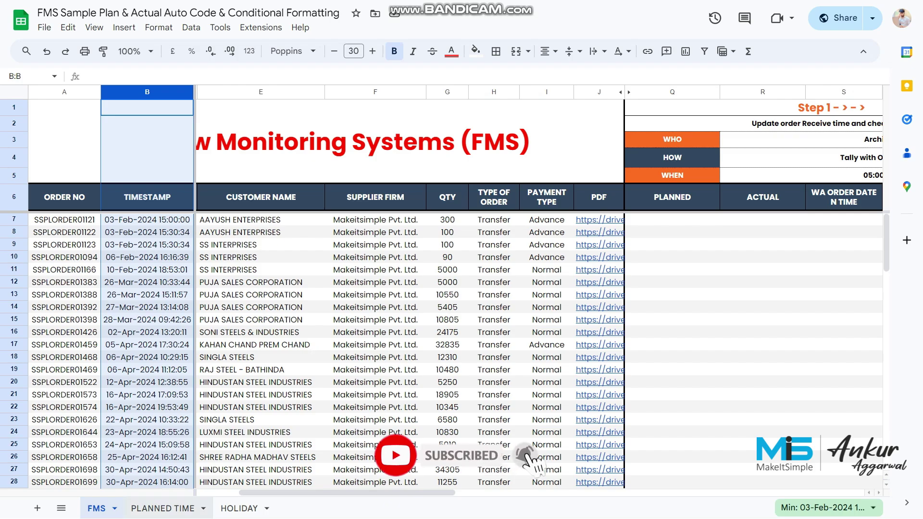
left_click(163, 508)
left_click(359, 173)
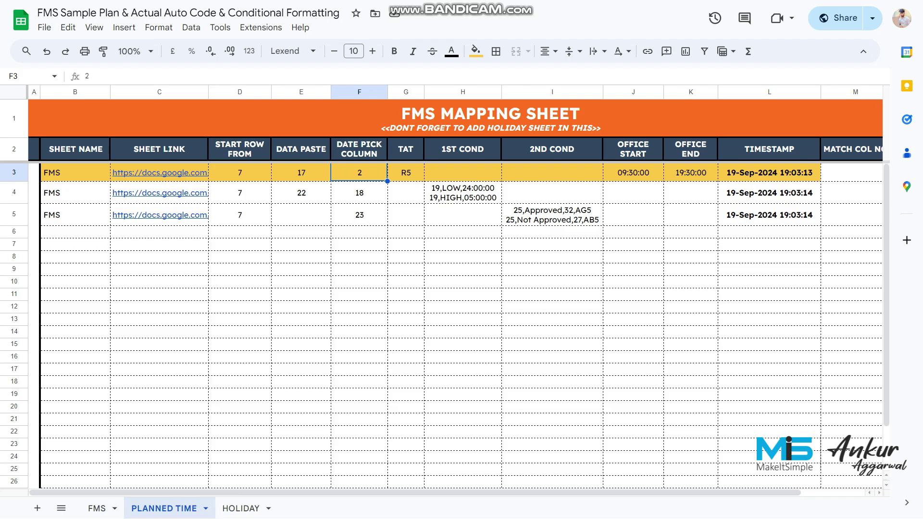
Examine the TAT entry in G3 of PLANNED TIME alongside the Step 1 PLANNED column on the FMS sheet
left_click(405, 172)
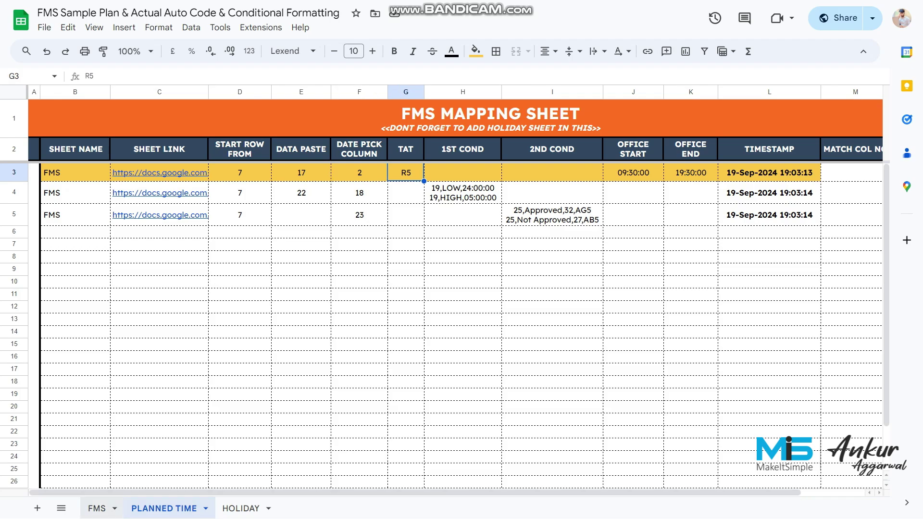
left_click(97, 508)
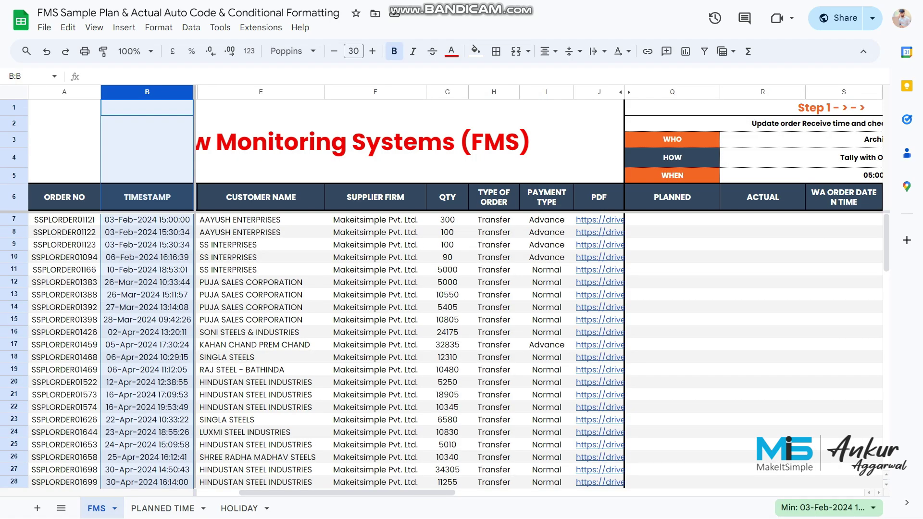
left_click(672, 220)
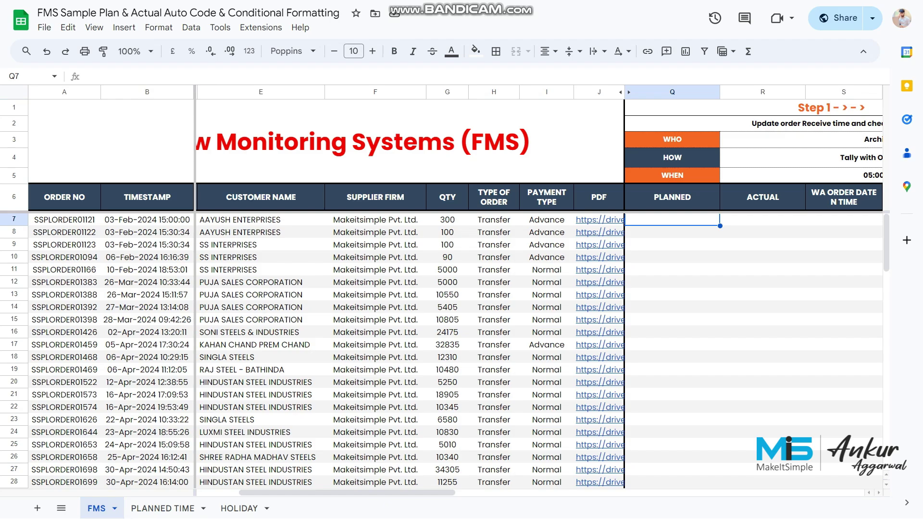
left_click(163, 508)
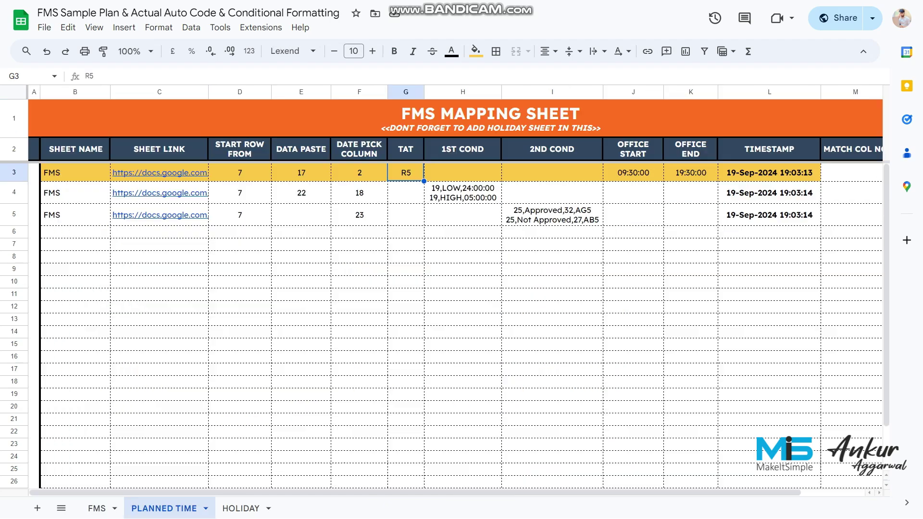
Check the TAT reference R5 in PLANNED TIME against the Step 1 WHEN cell on the FMS sheet
left_click(96, 508)
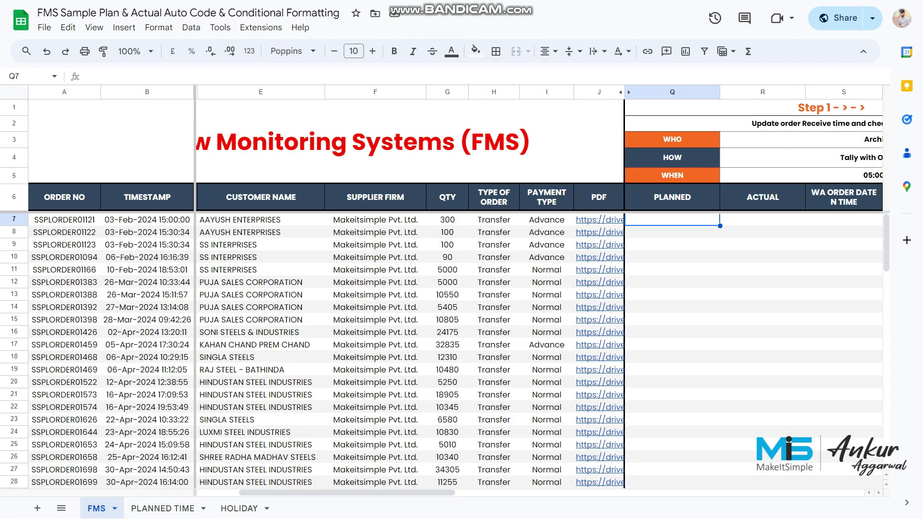
left_click(817, 176)
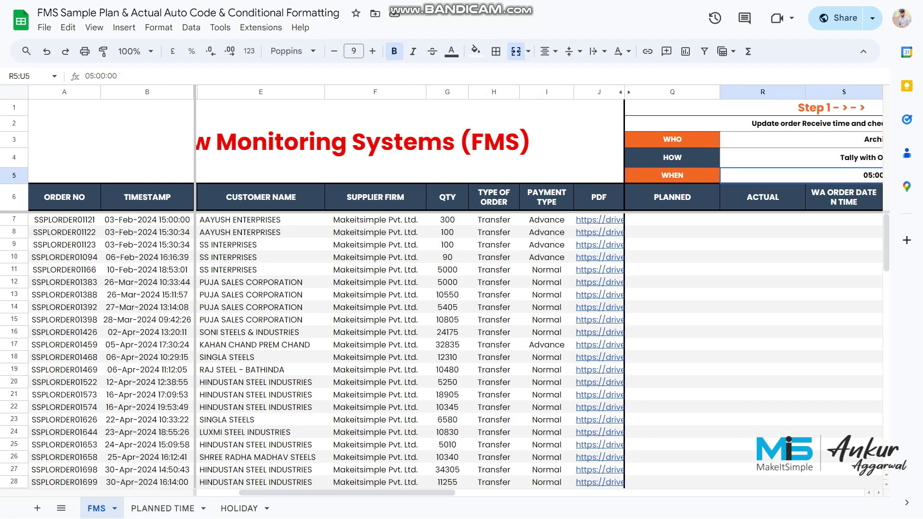
left_click_drag(375, 493, 441, 493)
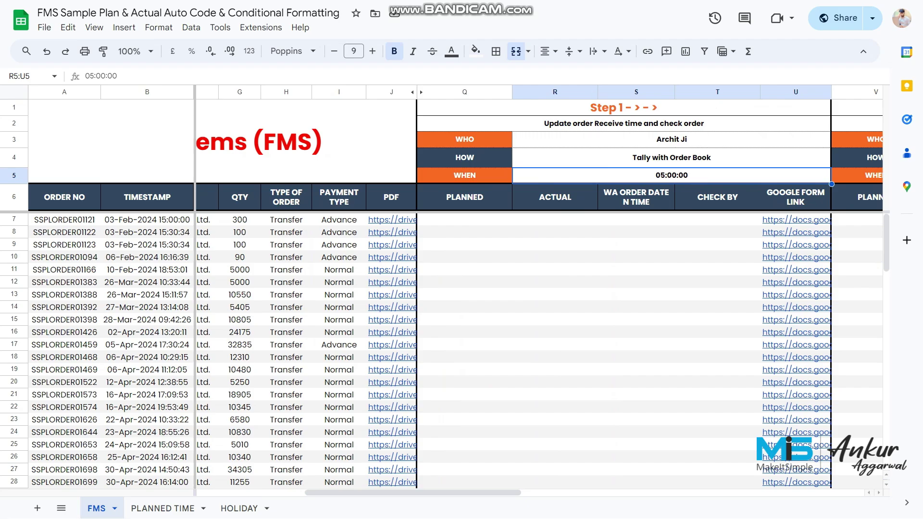
left_click(162, 508)
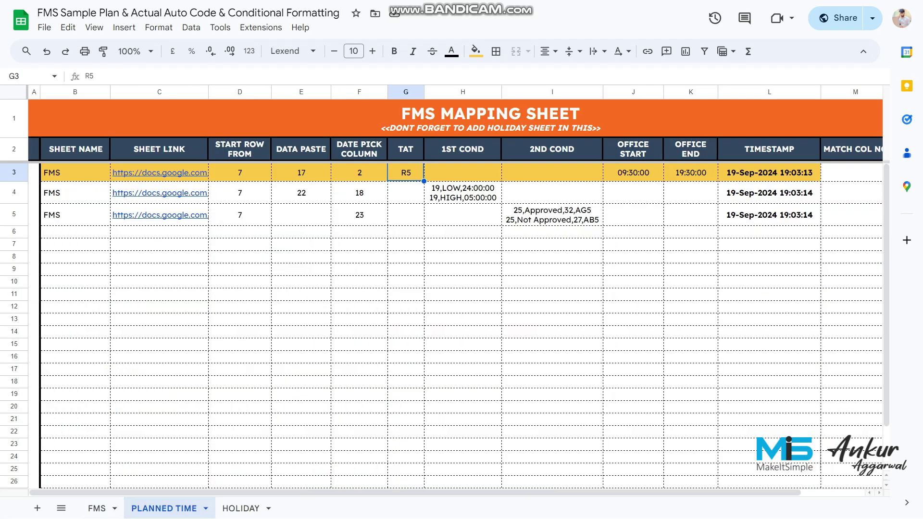
left_click(97, 508)
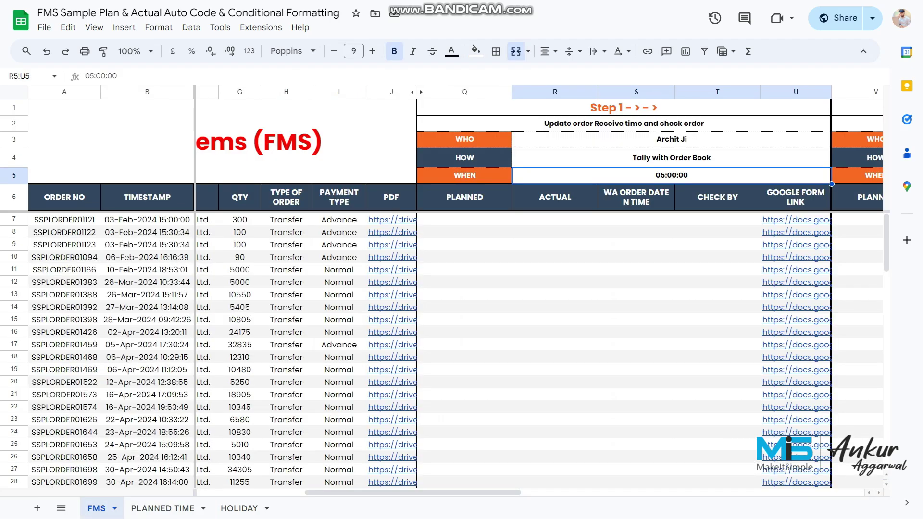
left_click(162, 508)
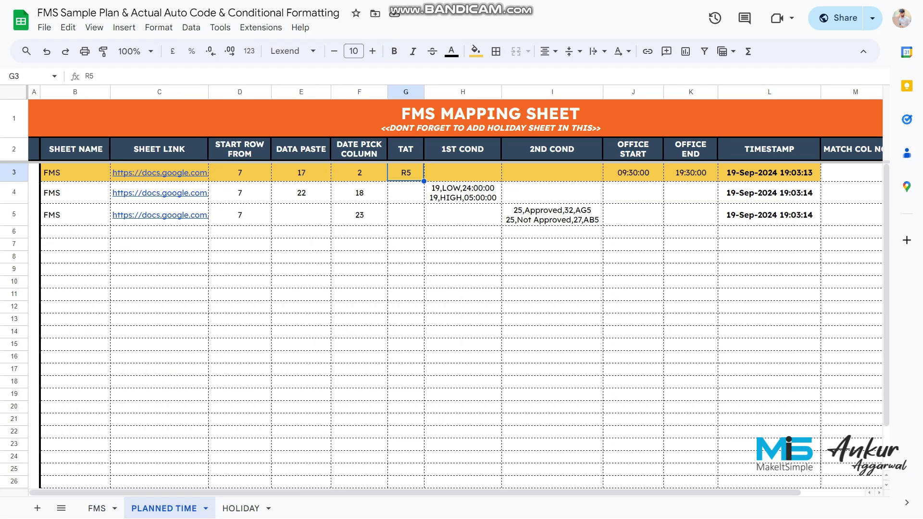
Review the first mapping row's condition cells H3:I3 and its Office Start and Office End settings in J3 and K3
left_click_drag(462, 173, 538, 173)
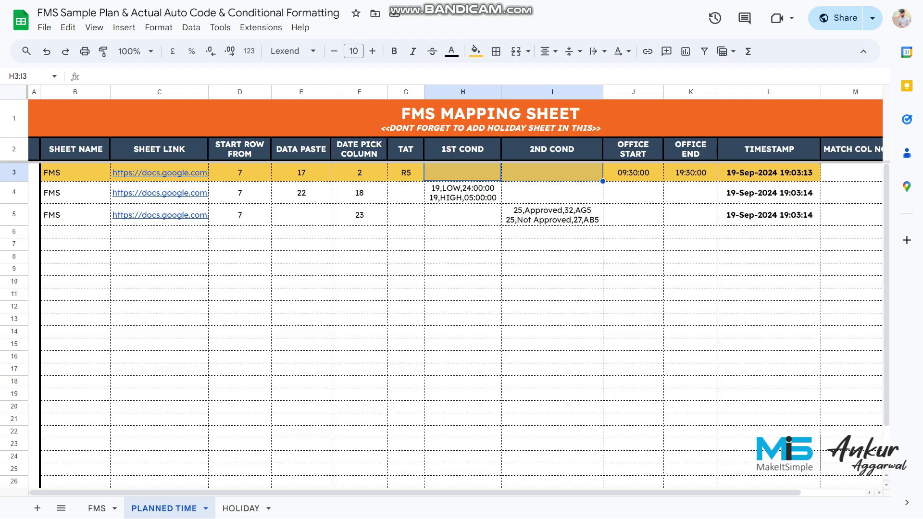
left_click(634, 172)
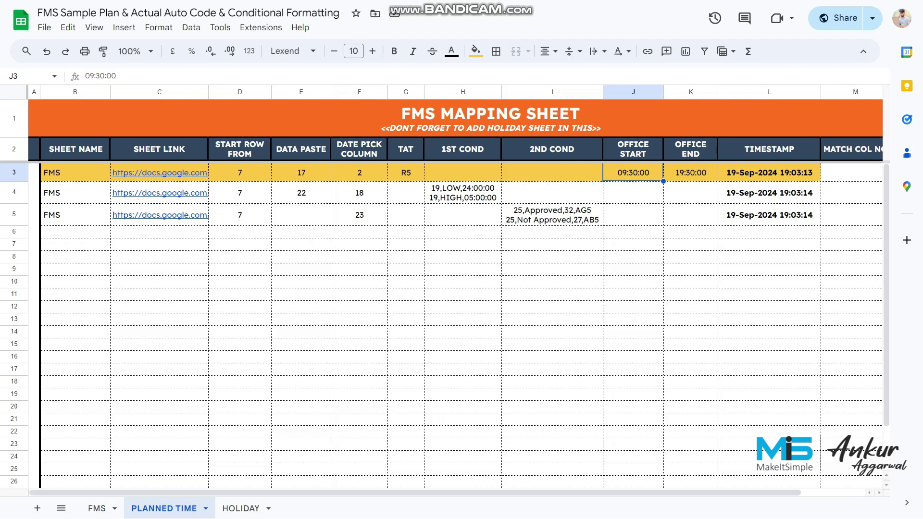
left_click(691, 172)
left_click(97, 509)
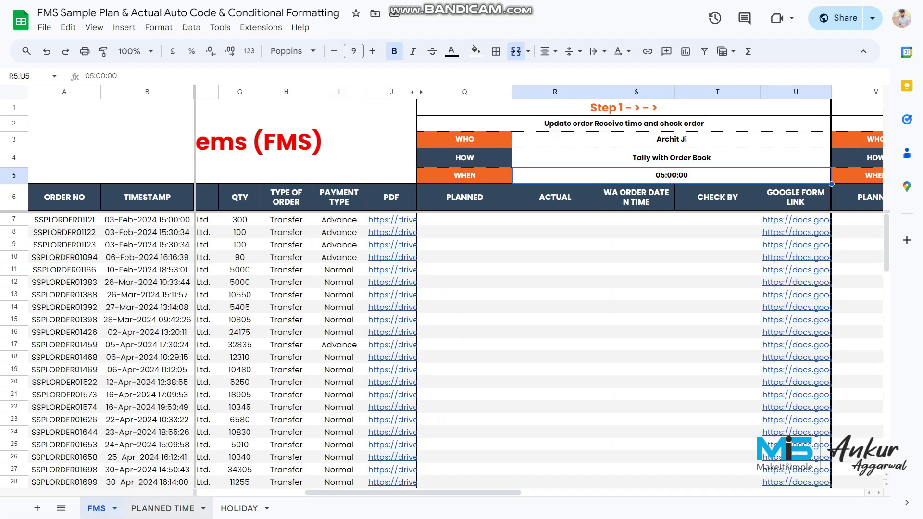
left_click(163, 509)
left_click(634, 173)
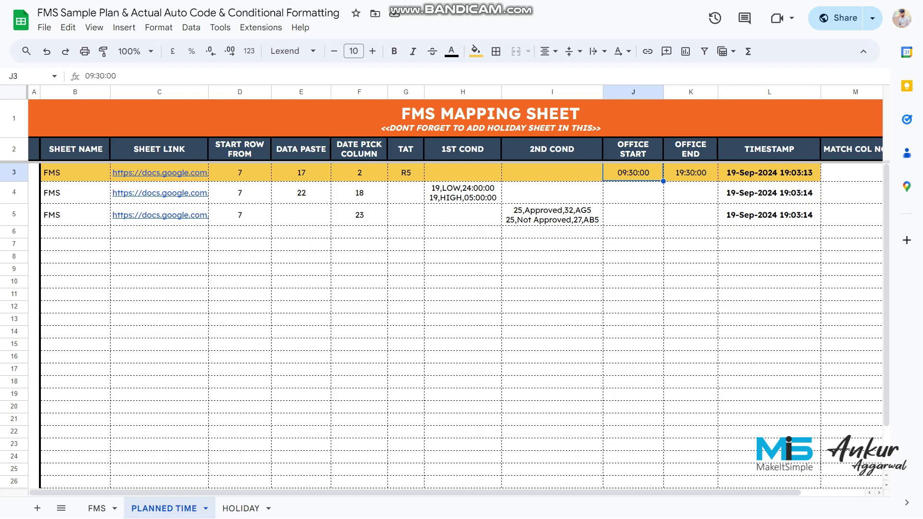
left_click(691, 172)
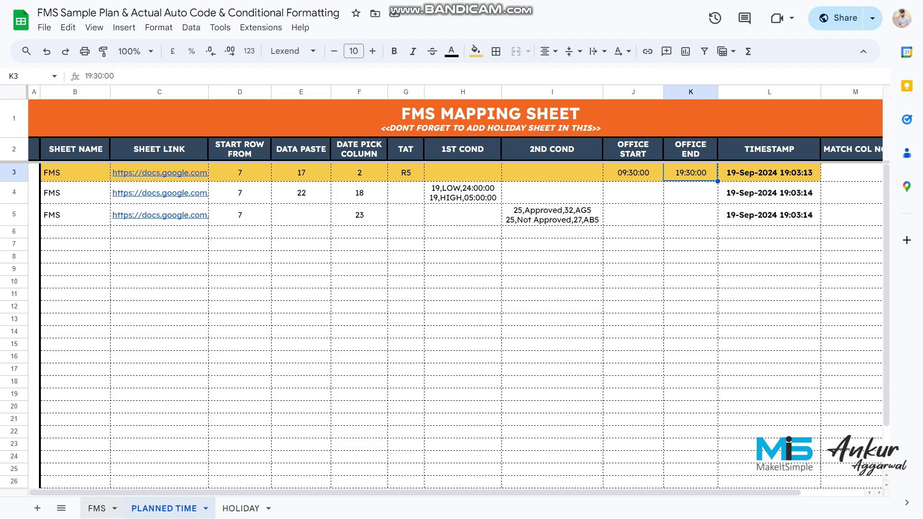
Examine the Step 1 PLANNED times on the FMS sheet for several orders between rows 7 and 19
left_click(97, 508)
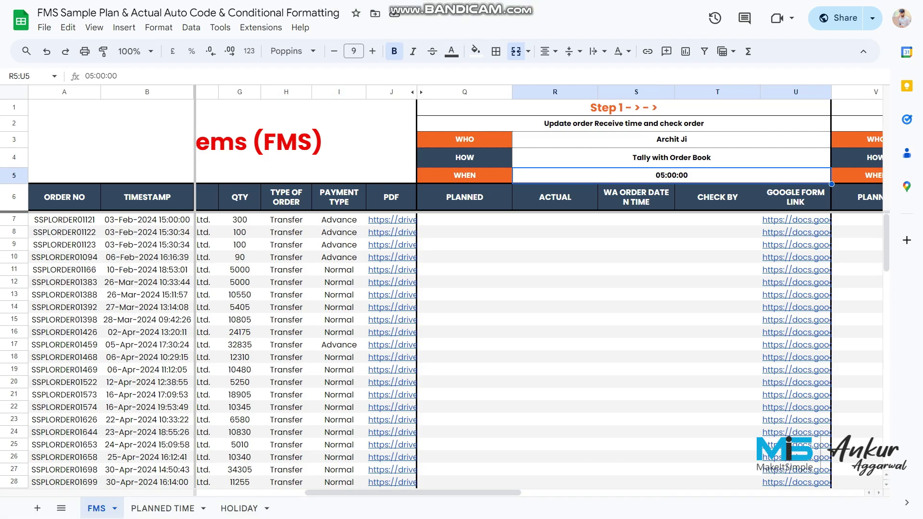
mouse_move(391, 232)
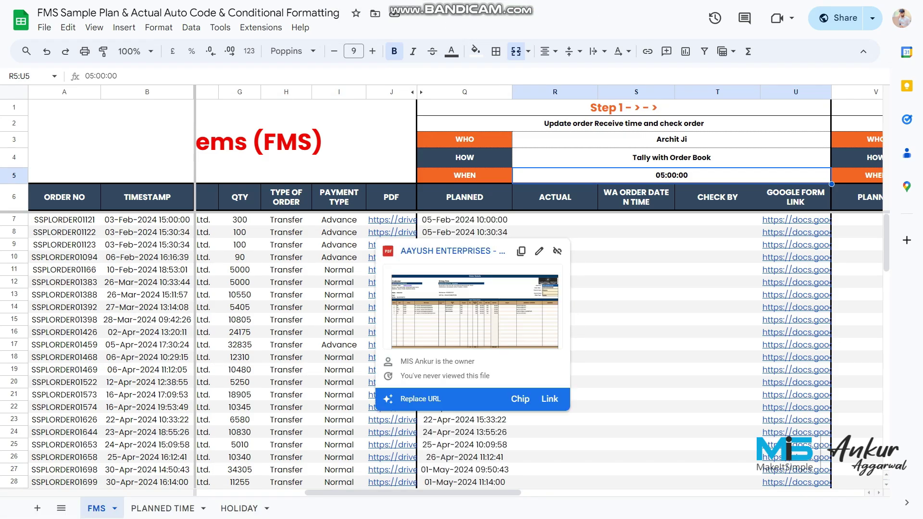
left_click(465, 220)
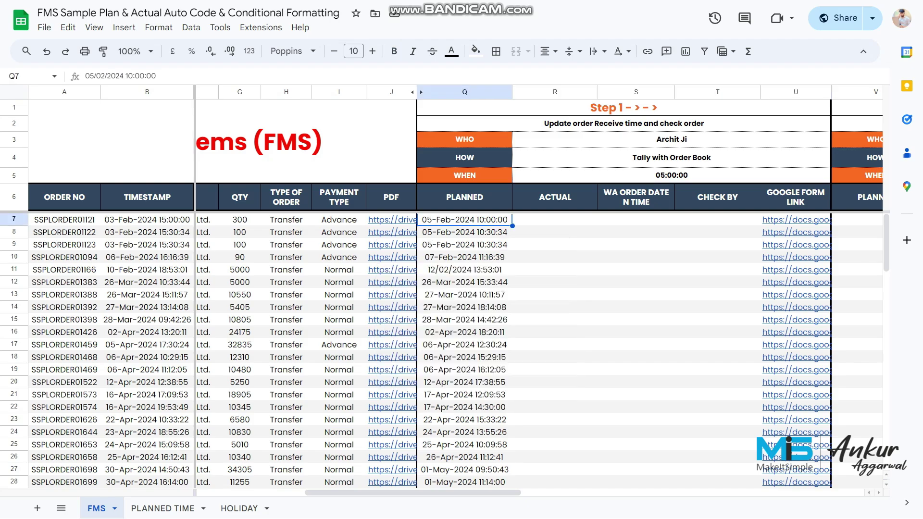
left_click(464, 245)
left_click(464, 295)
left_click(464, 369)
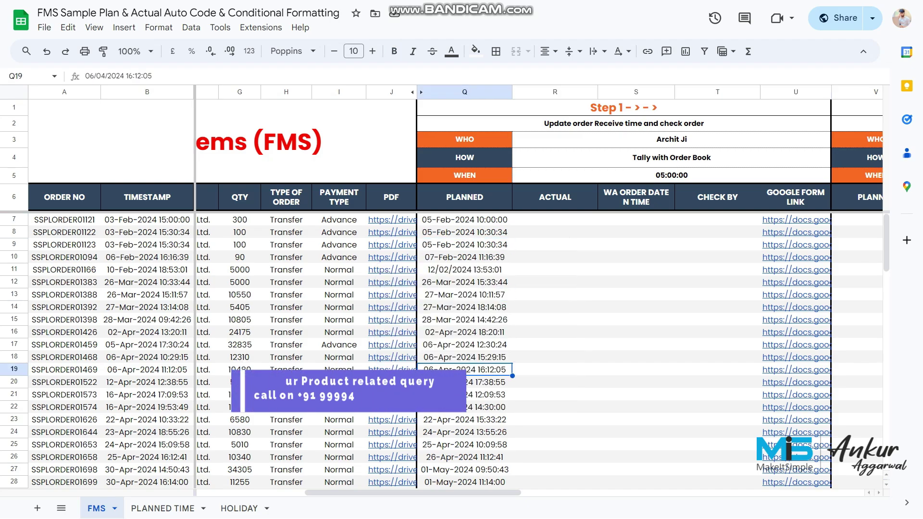
Check the weekday of the first order's TIMESTAMP in B7 using the cell's date calendar
left_click(148, 219)
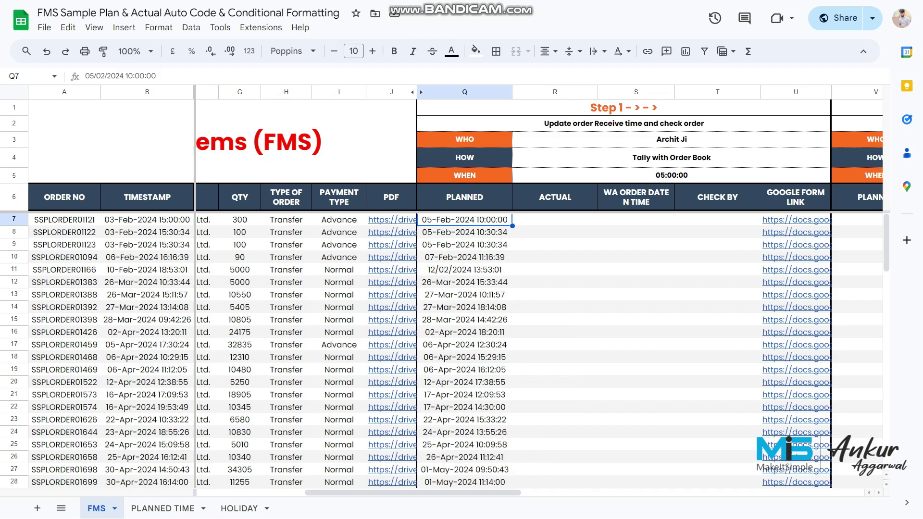
double_click(147, 220)
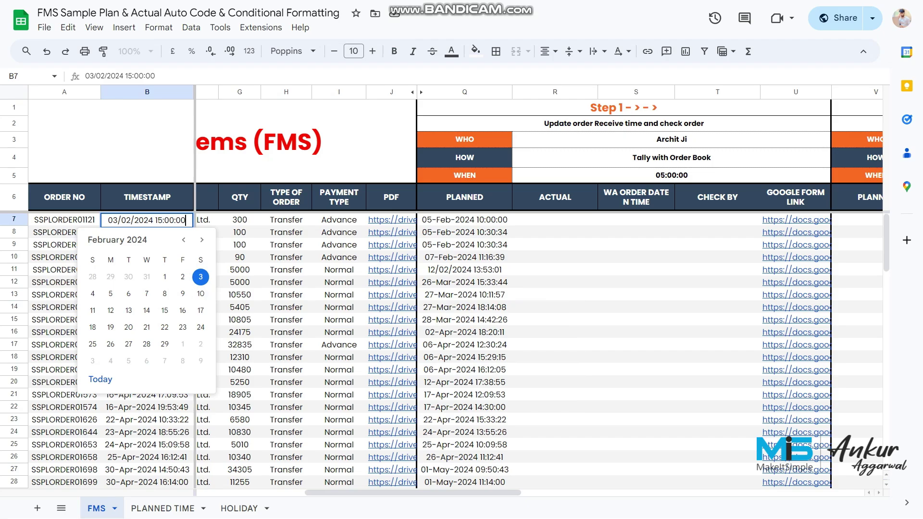
key("Tab")
Review the dates listed in column A of the HOLIDAY sheet
left_click(239, 509)
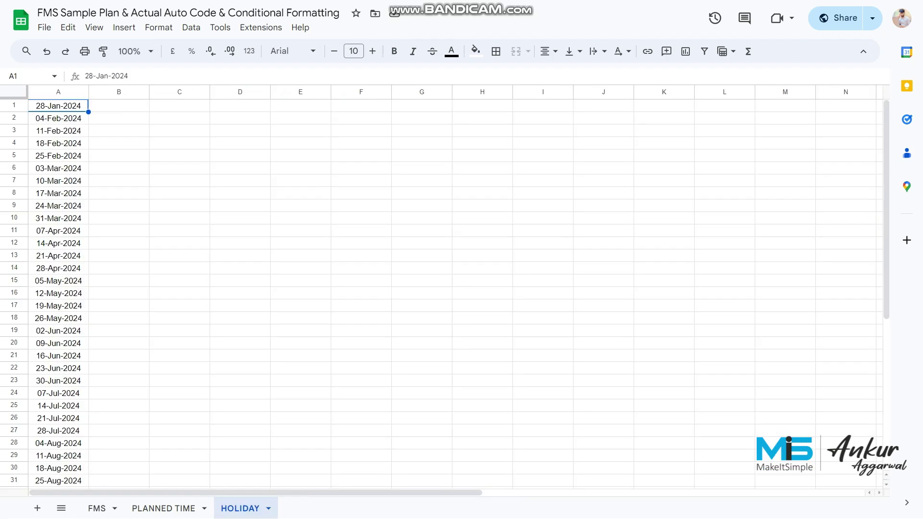
left_click(59, 168)
left_click(58, 231)
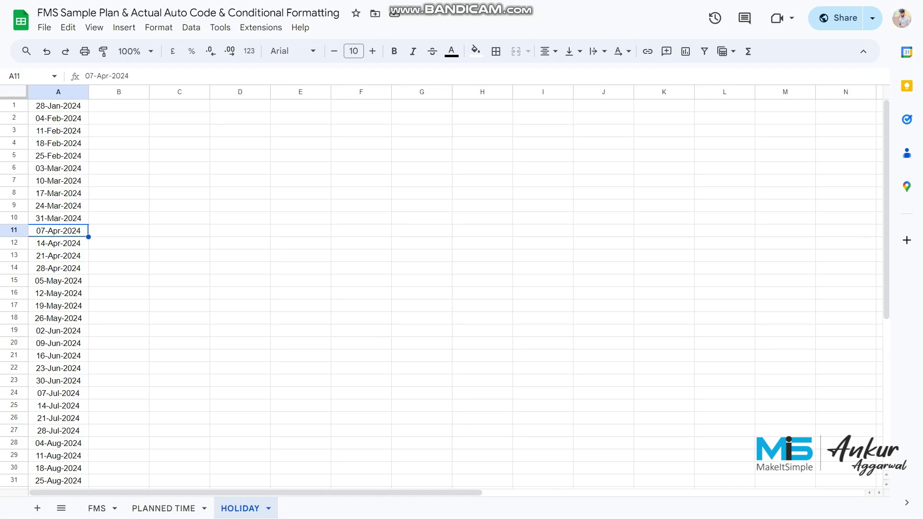
left_click(58, 131)
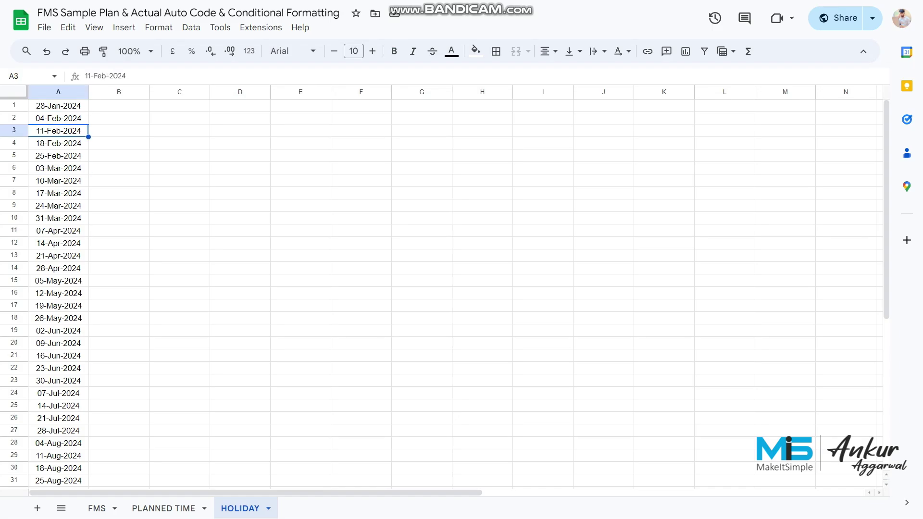
left_click(58, 194)
Compare the first order's TIMESTAMP in B7, viewed on the calendar, with its Step 1 planned time in Q7
left_click(96, 508)
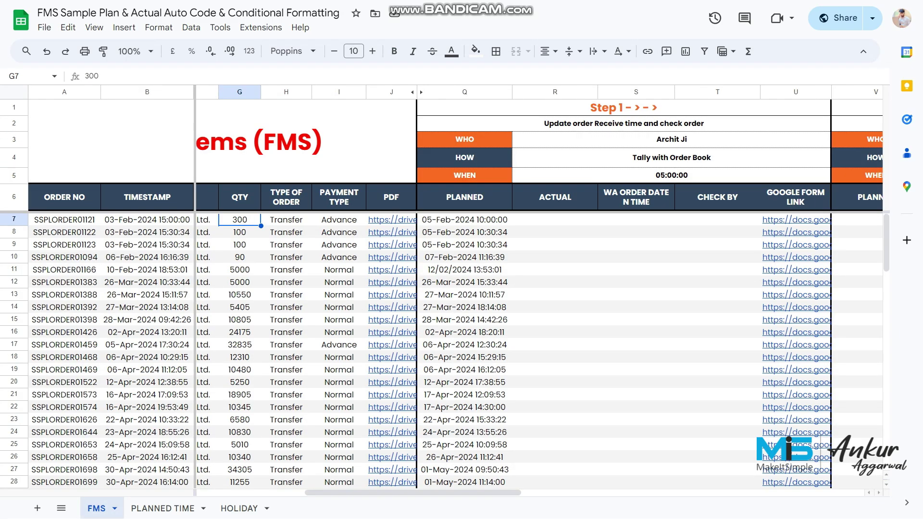
left_click(147, 219)
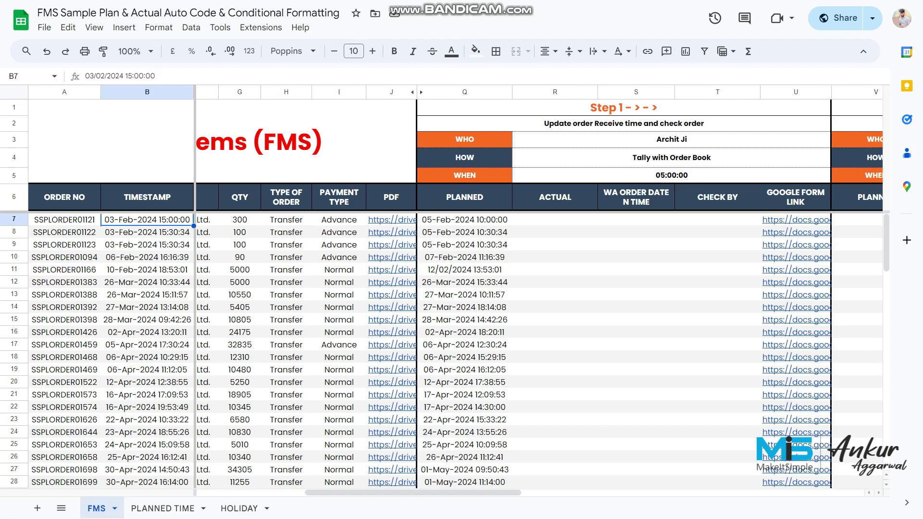
double_click(147, 219)
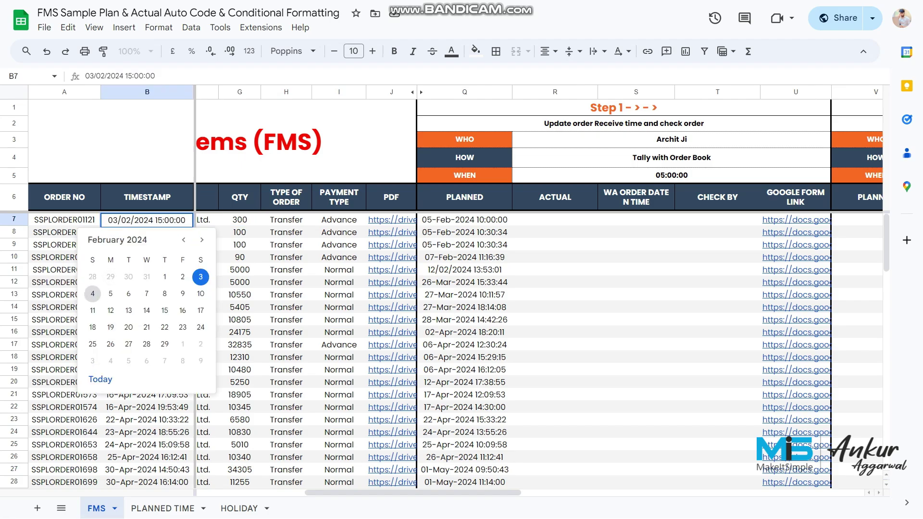
left_click(464, 220)
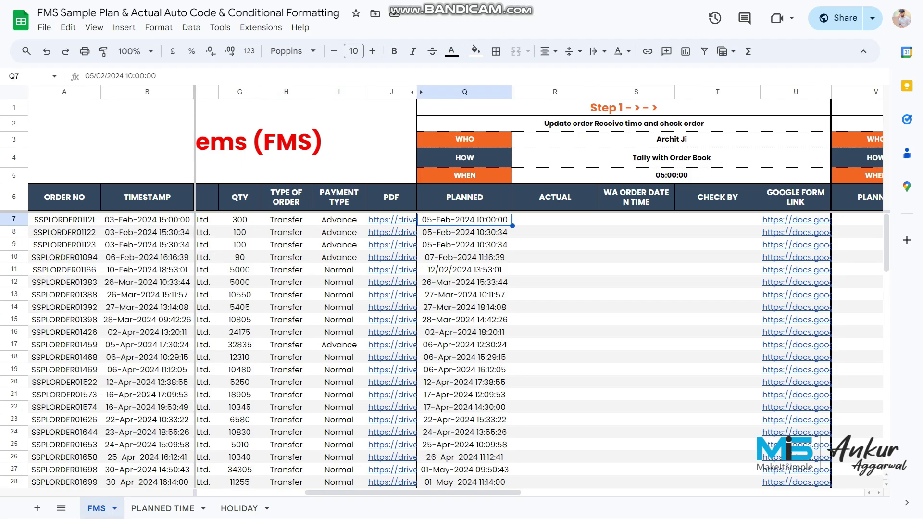
left_click(147, 220)
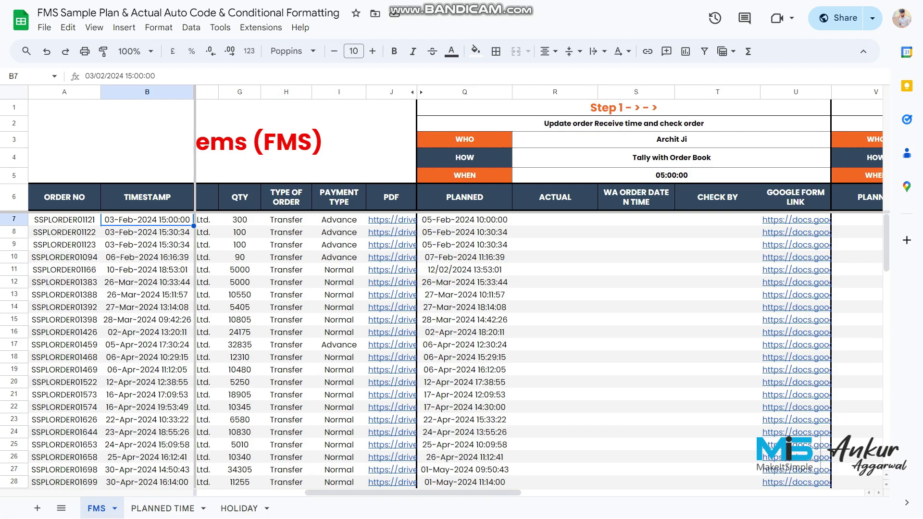
Check the office hours on the PLANNED TIME sheet against the first order's TIMESTAMP and PLANNED cells on FMS
left_click(164, 508)
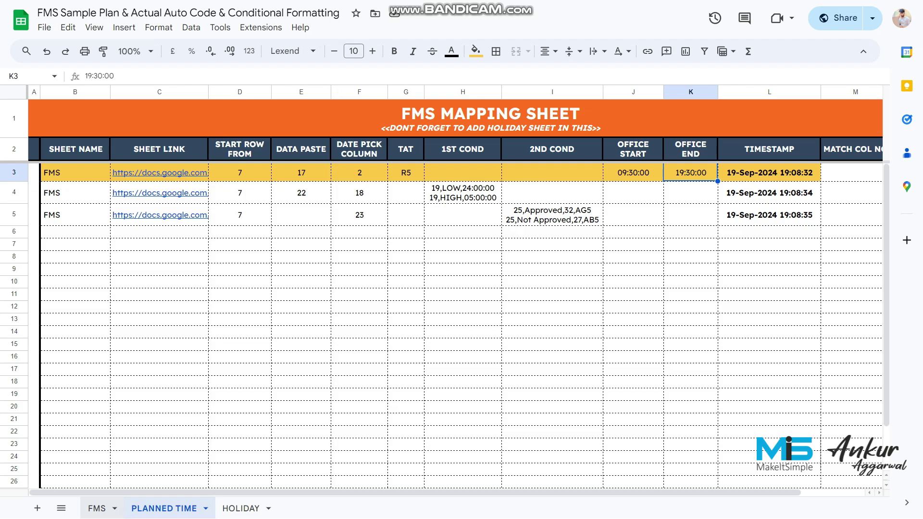
left_click(97, 509)
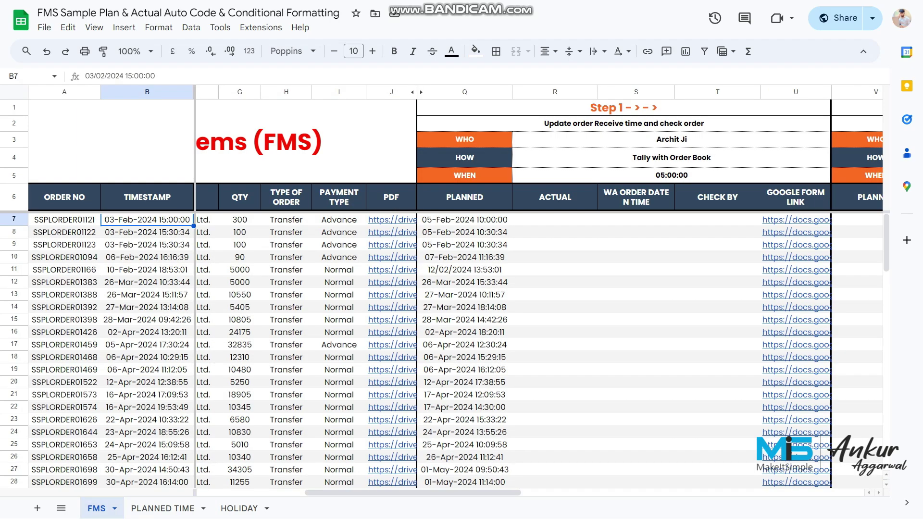
left_click(464, 220)
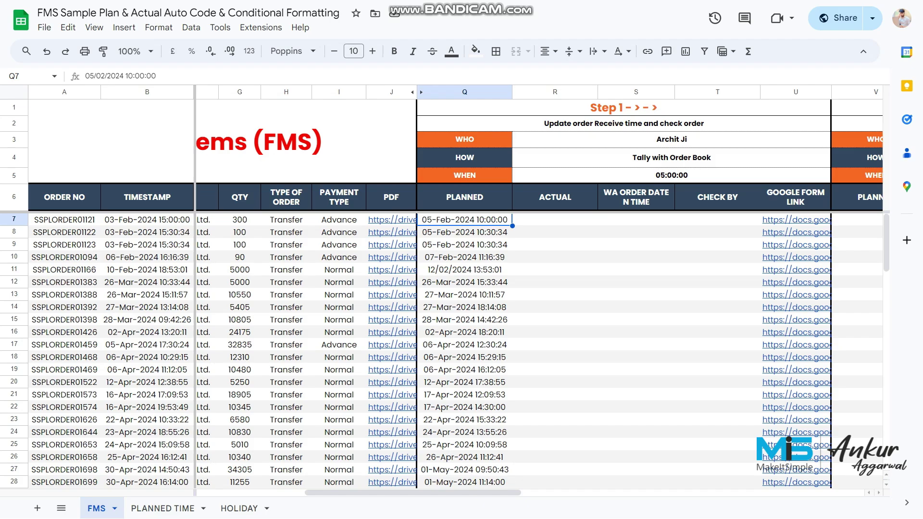
left_click(147, 220)
left_click(465, 220)
Look through the Step 1 PLANNED column from row 10 down to its last filled rows
left_click(464, 257)
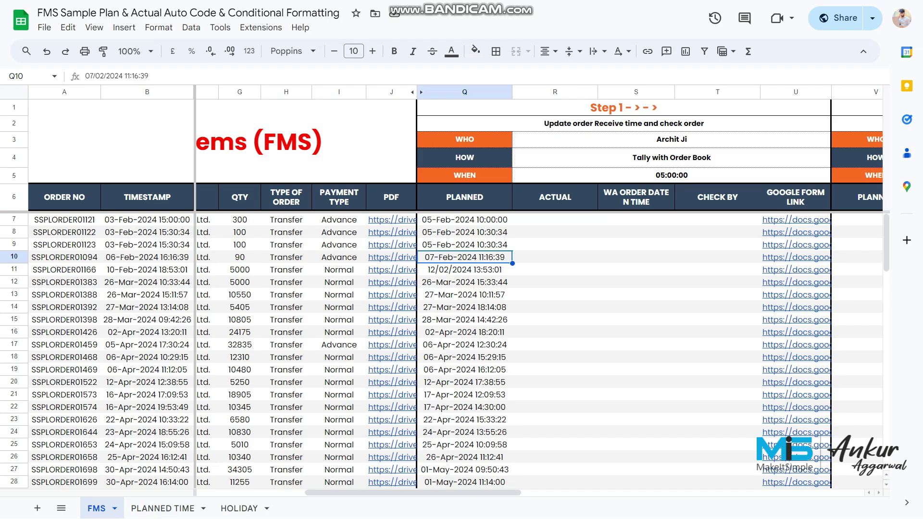
key("Down")
key("ctrl+Down")
key("Down")
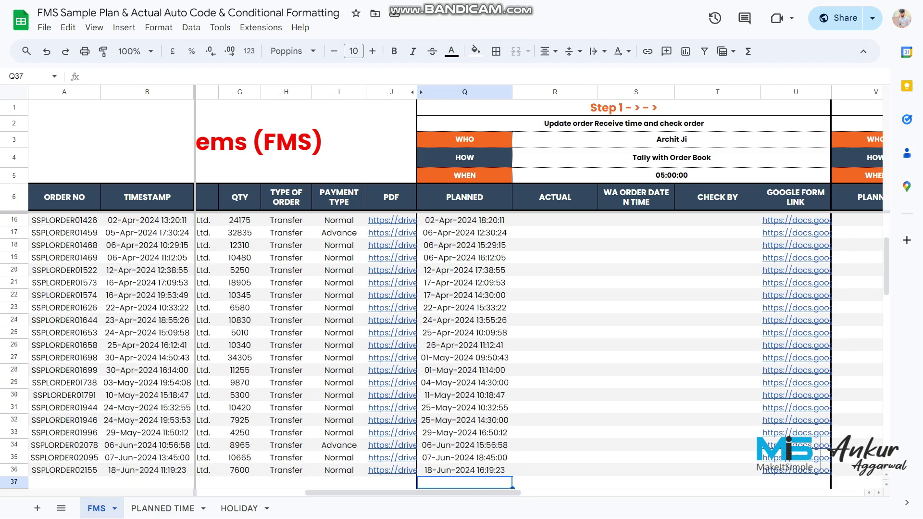
key("Up")
key("Up")
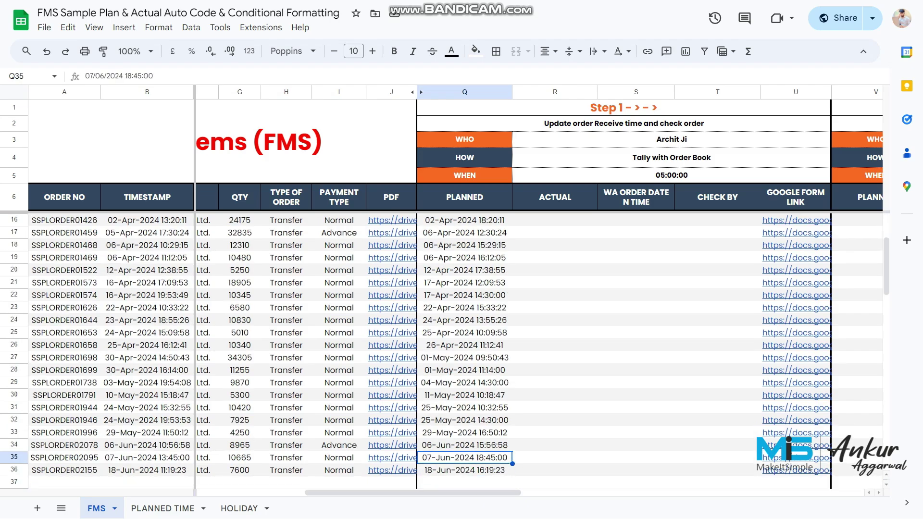
Review the Sheet Name, Sheet Link and Start Row From entries in row 4 of the PLANNED TIME sheet
left_click(162, 509)
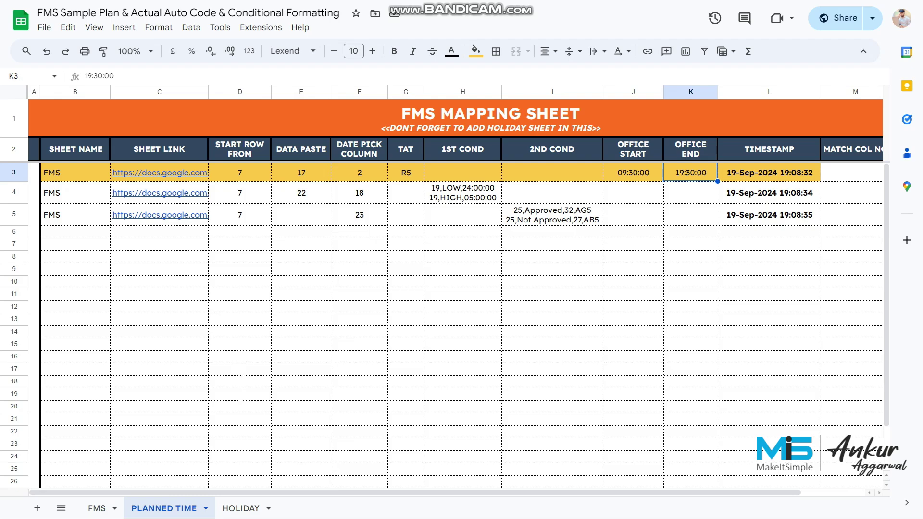
left_click(75, 193)
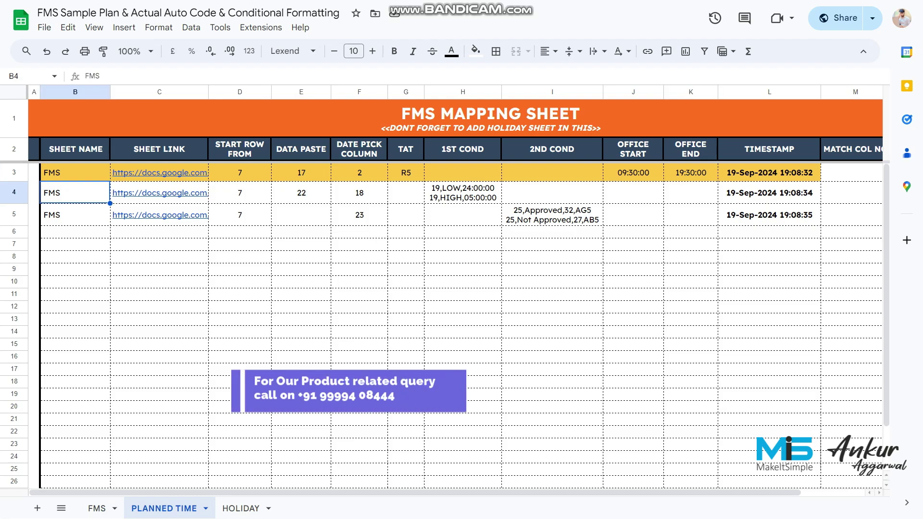
left_click(159, 193)
left_click(240, 193)
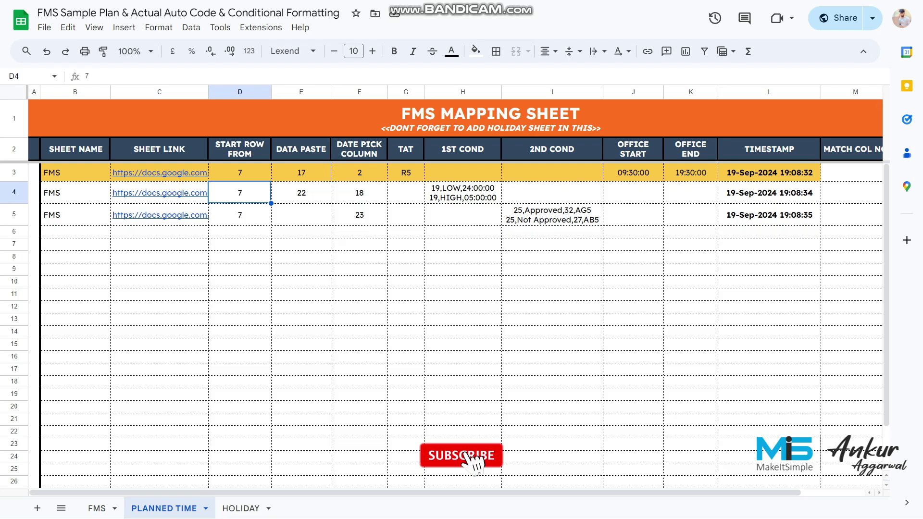
Reset the fill of B3:L3 on the PLANNED TIME sheet to white and highlight B4:L4 in yellow
left_click_drag(75, 172, 769, 172)
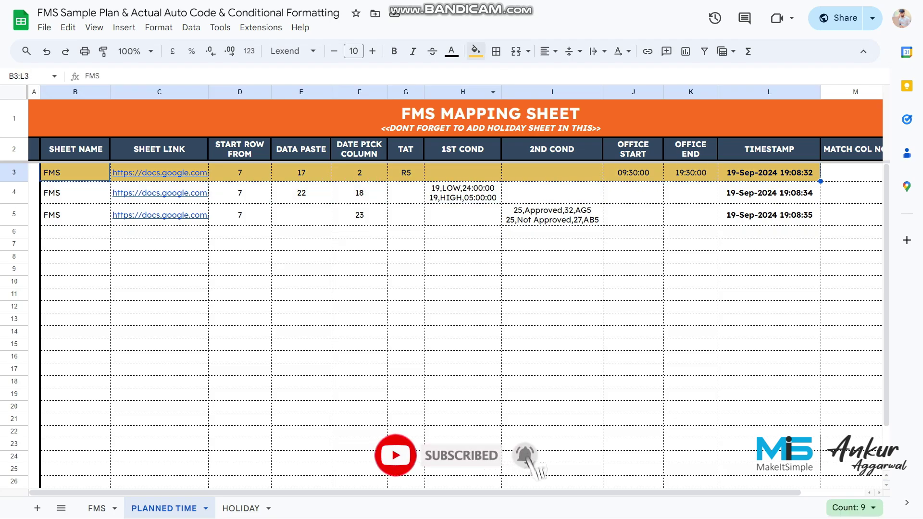
left_click(475, 51)
left_click(597, 93)
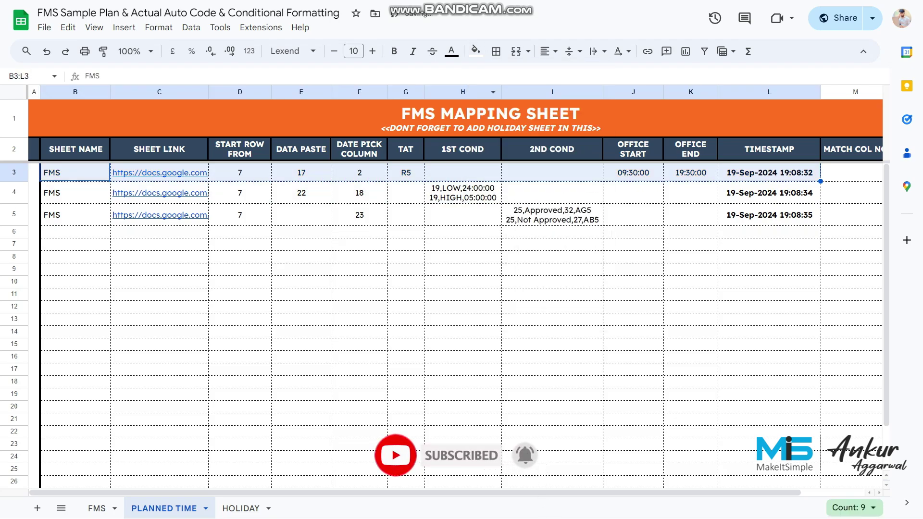
left_click_drag(75, 193, 769, 192)
left_click(476, 51)
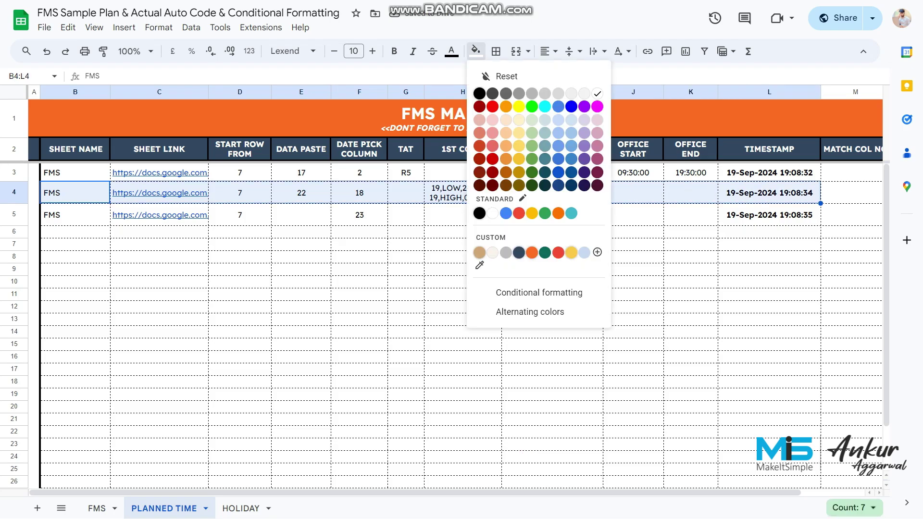
left_click(480, 251)
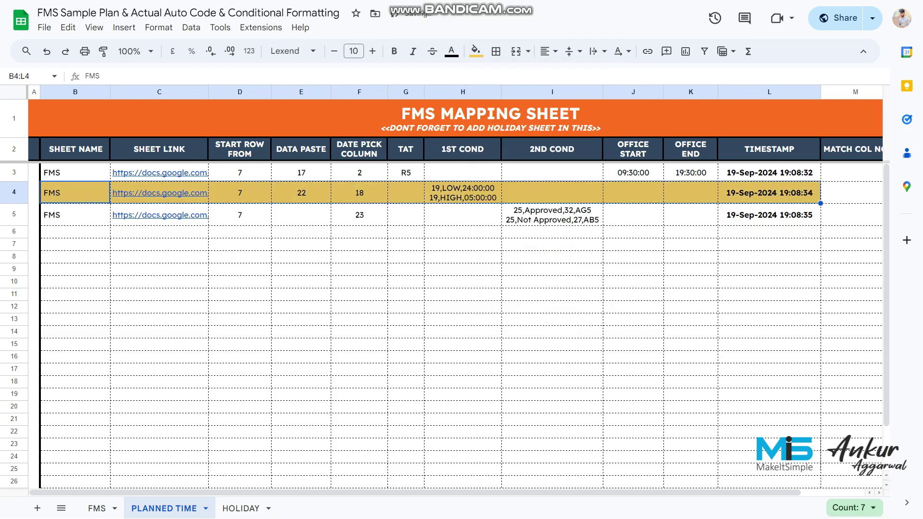
Review the Sheet Name, Start Row From, Data Paste and Date Pick Column entries in mapping row 4
left_click(75, 193)
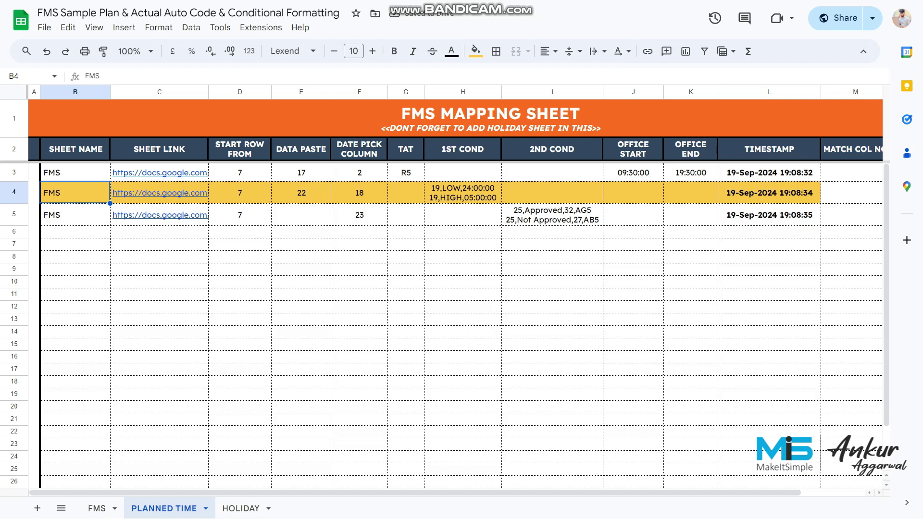
left_click(240, 193)
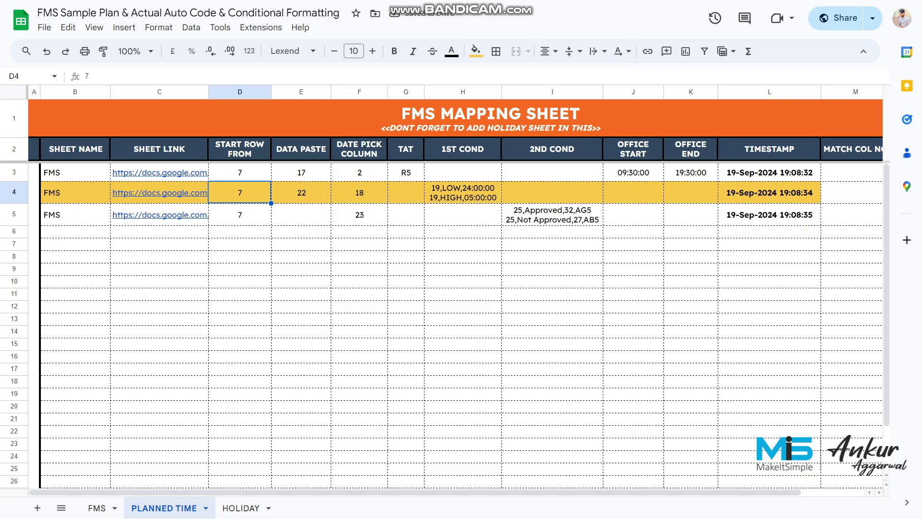
left_click(301, 193)
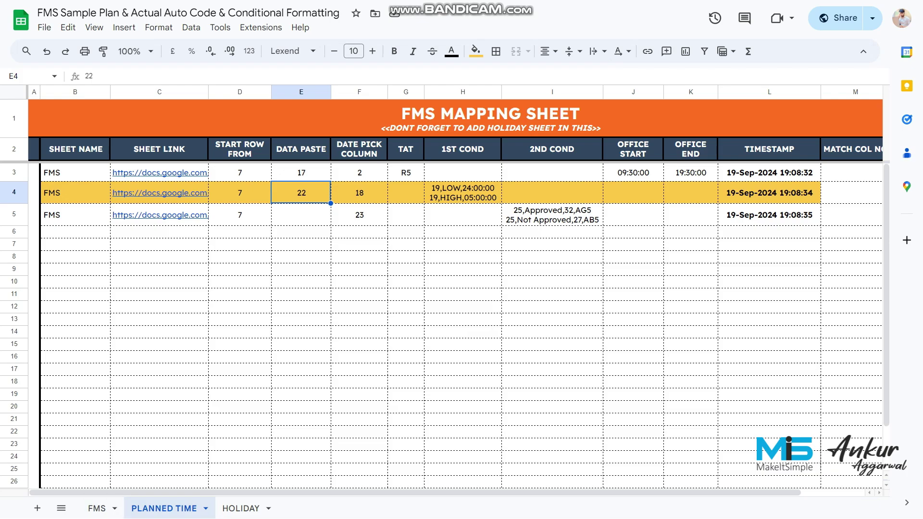
left_click(359, 192)
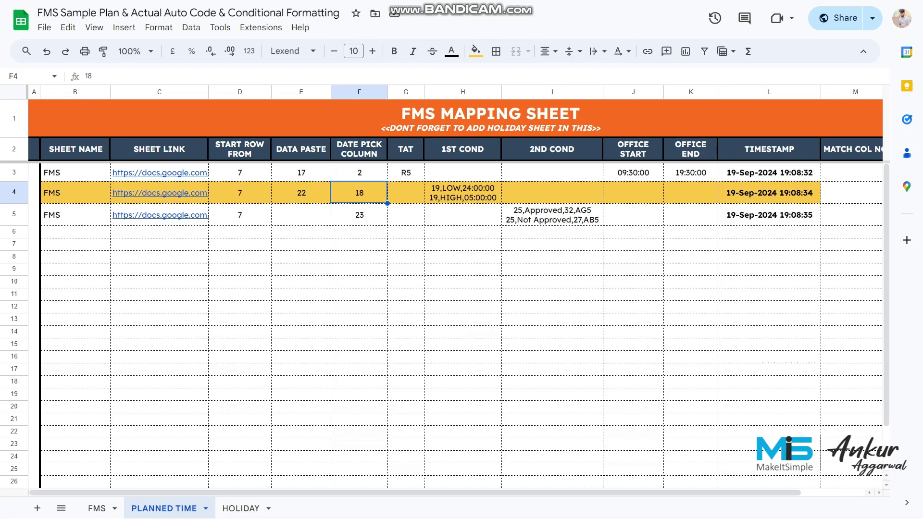
Look across the first order's row on the FMS sheet, from its Step 1 ACTUAL cell to the Step 2 cells
key("ctrl+shift+Page_Up")
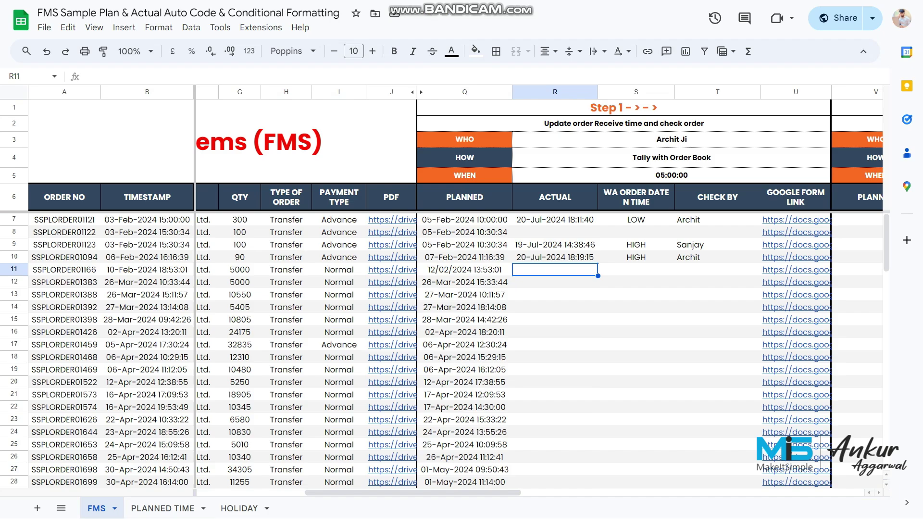
left_click(555, 220)
left_click(636, 220)
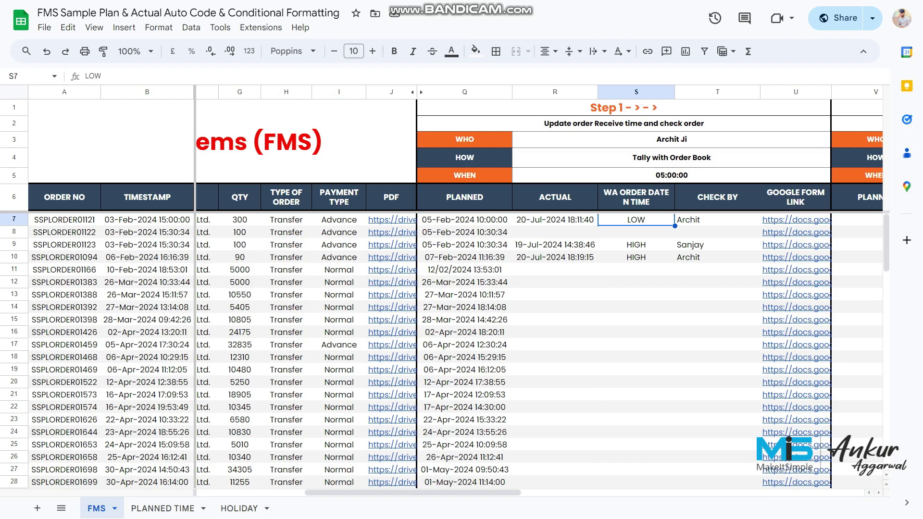
left_click(717, 220)
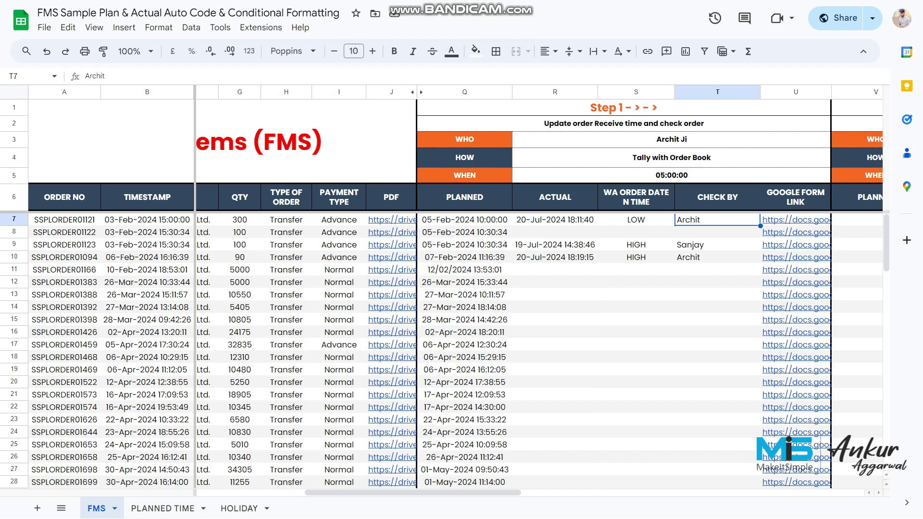
key("Right")
key("Right")
key("Right")
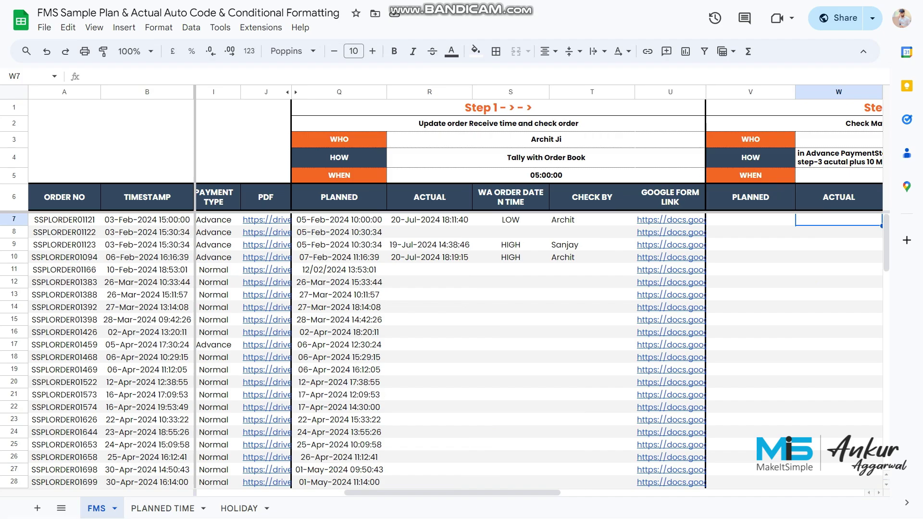
key("Left")
key("Right")
key("Right")
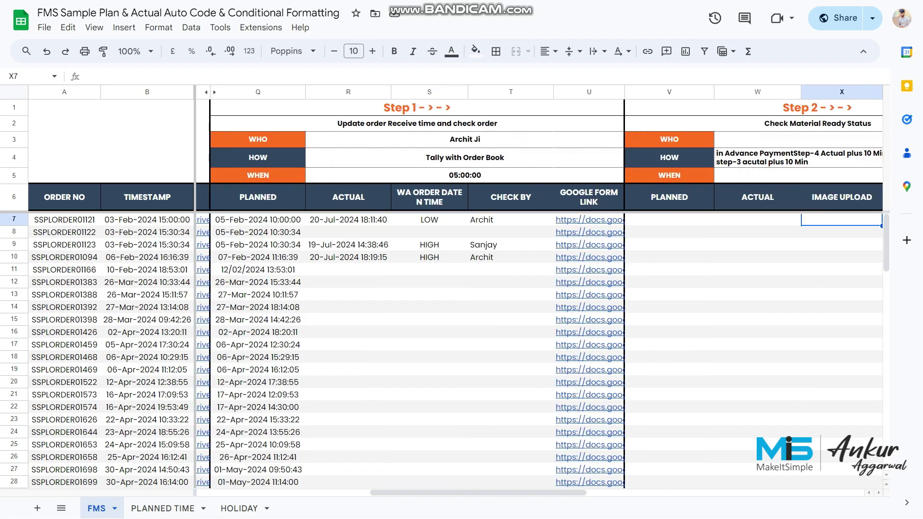
Compare the LOW and HIGH entries in S7 and S9 with the Step 2 PLANNED cells V7:V17
left_click(430, 220)
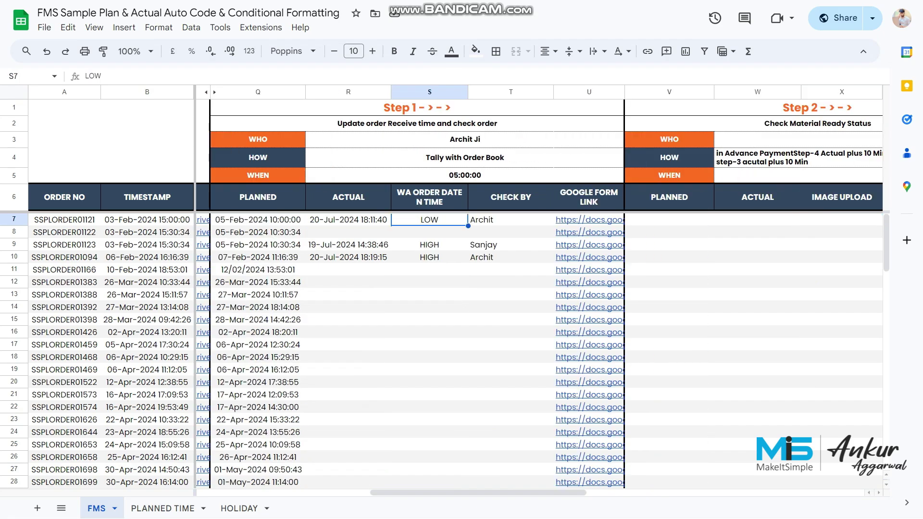
left_click(429, 245)
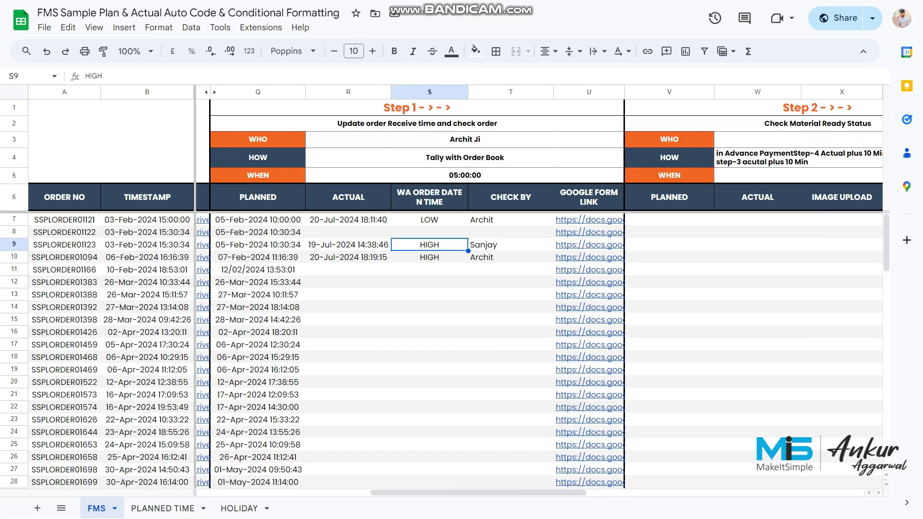
left_click(429, 220)
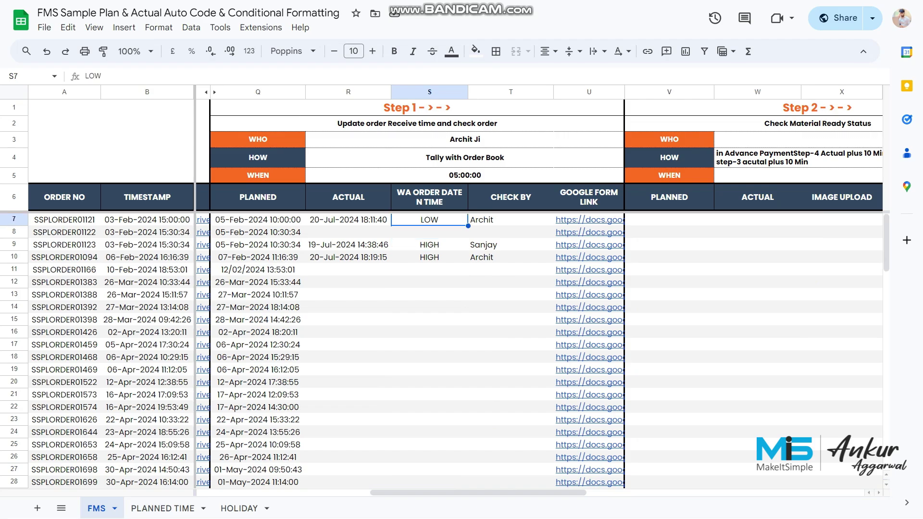
left_click(429, 244)
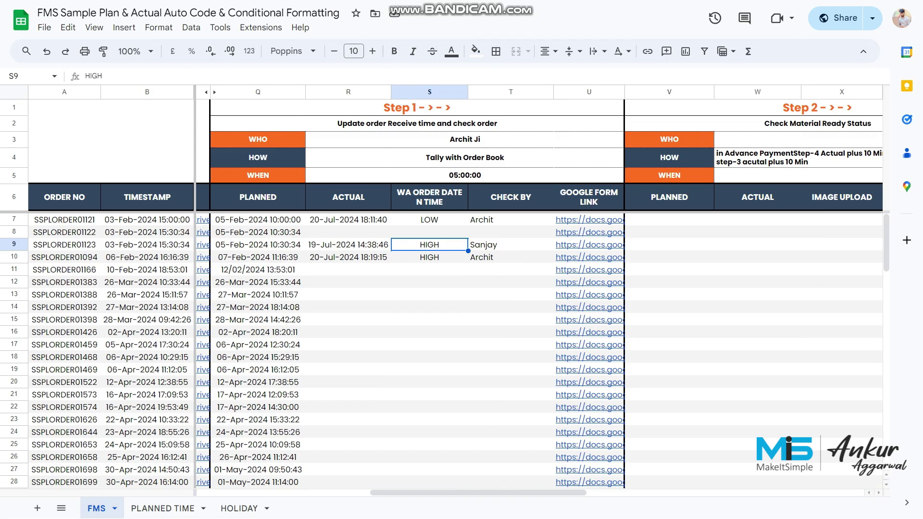
left_click_drag(669, 219, 669, 345)
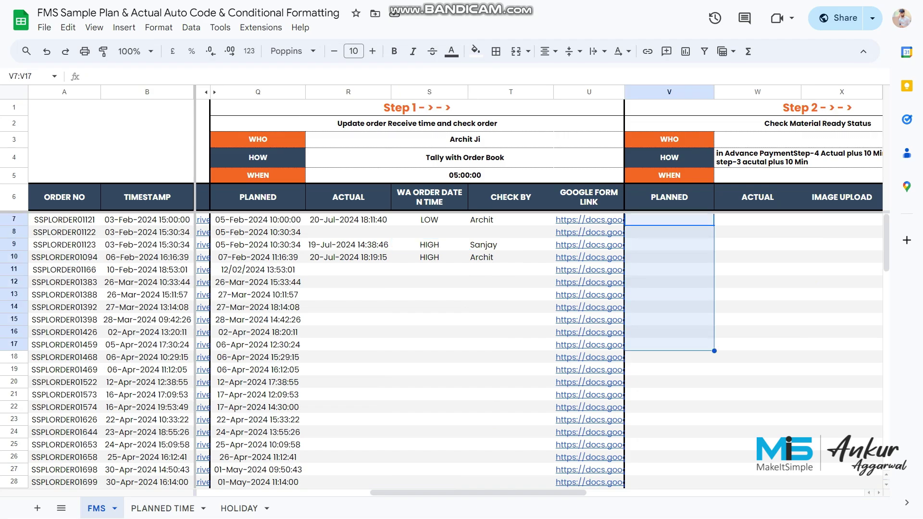
Trace row 4's DATA PASTE number on the PLANNED TIME sheet to the Step 2 PLANNED column V on FMS
mouse_move(203, 445)
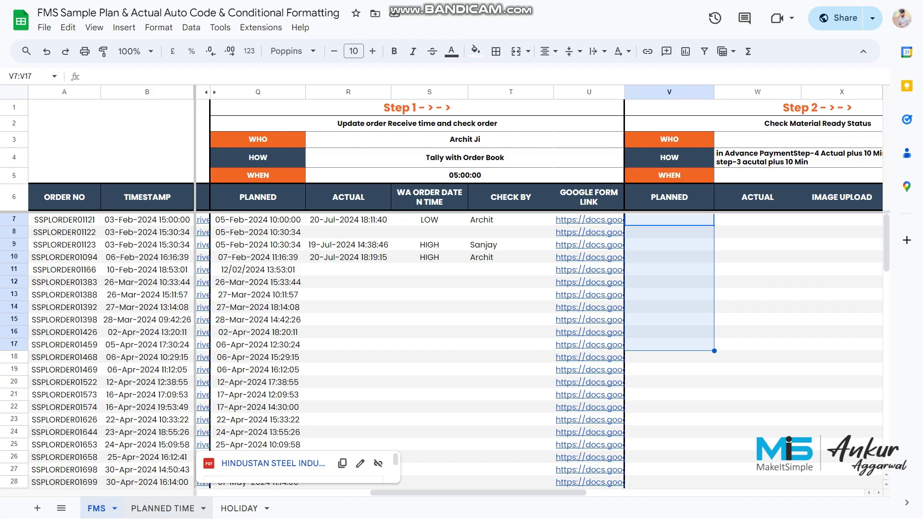
left_click(163, 509)
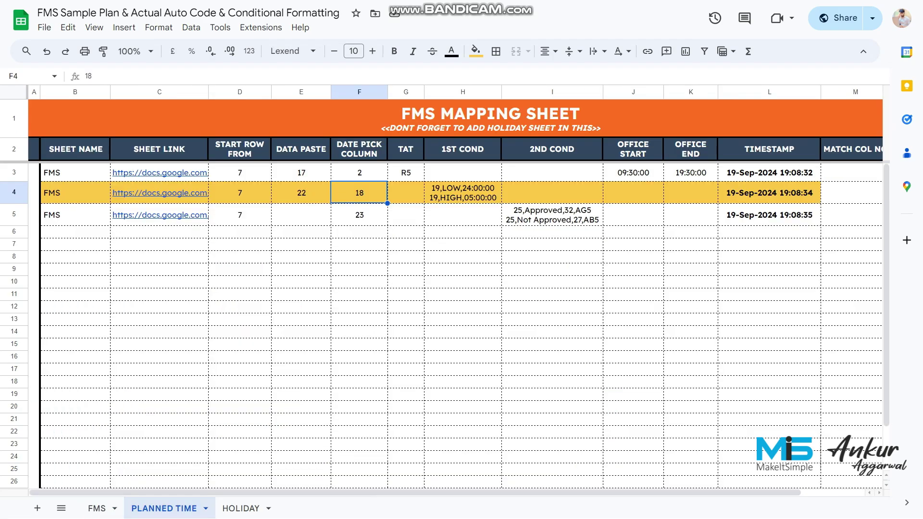
key("ctrl+Left")
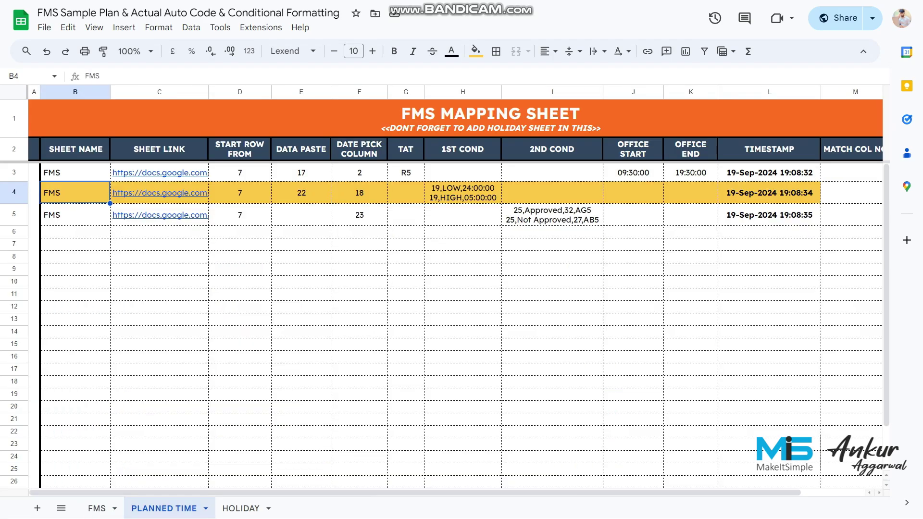
key("Right")
key("Right")
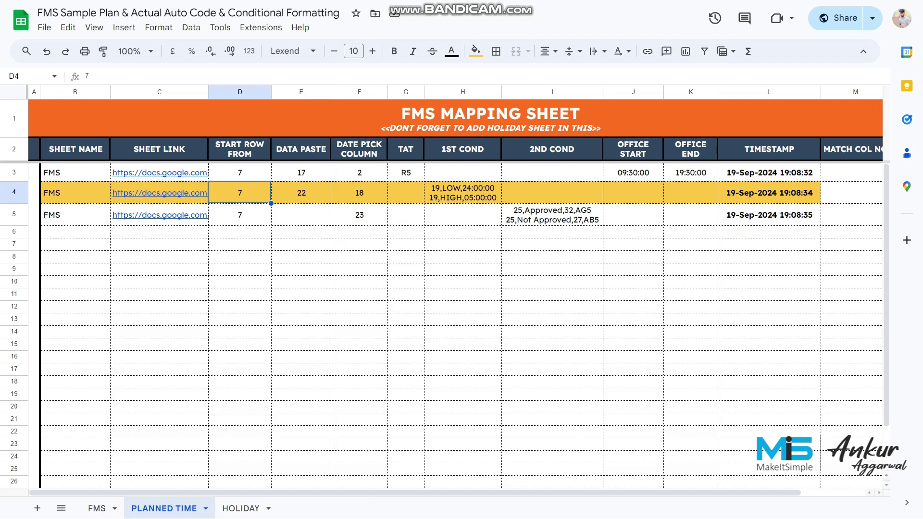
key("Right")
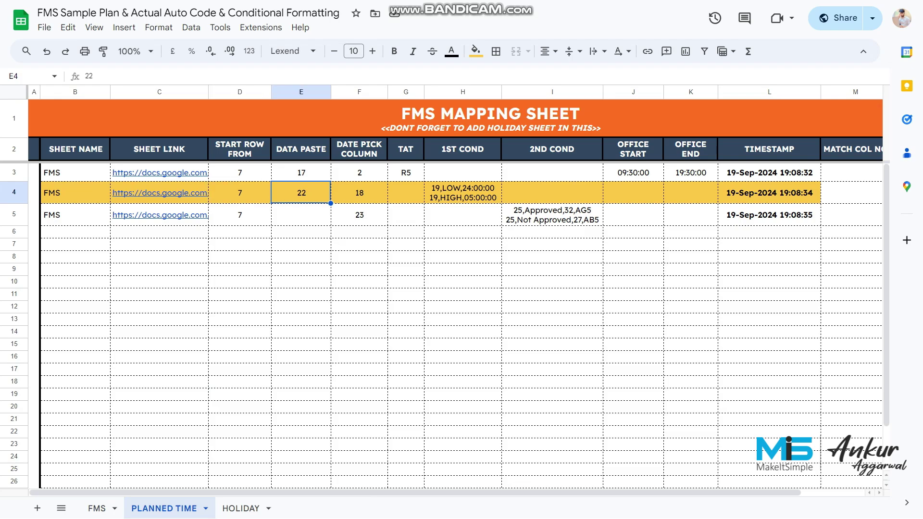
left_click(97, 509)
left_click(669, 92)
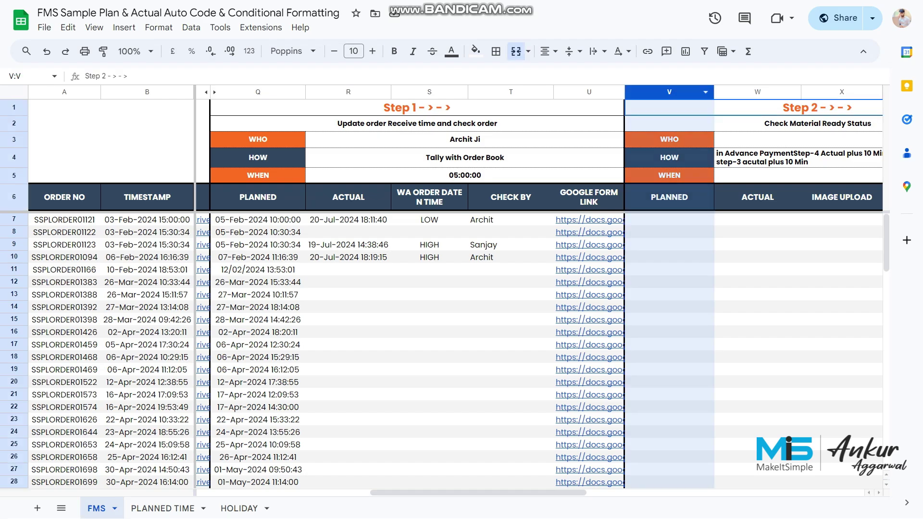
Trace row 4's DATE PICK COLUMN number on the PLANNED TIME sheet to the Step 1 ACTUAL column R on FMS
key("ctrl+shift+Page_Down")
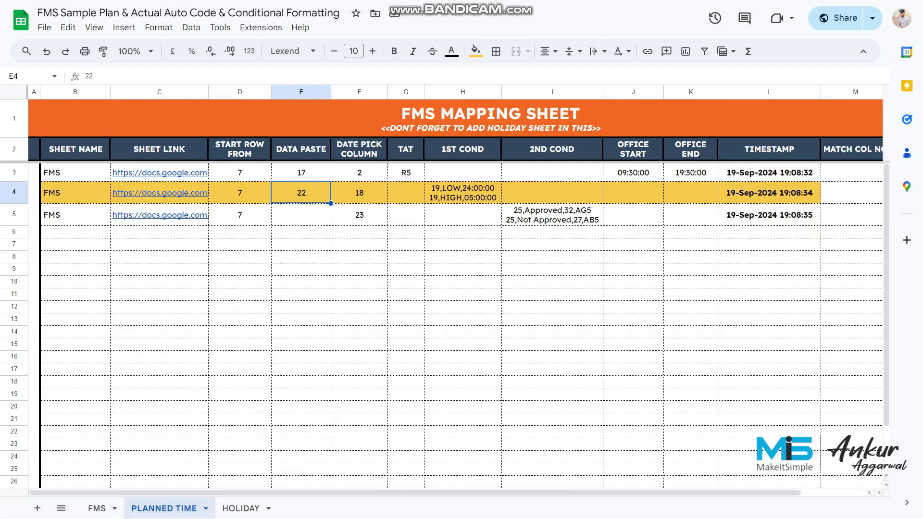
key("Right")
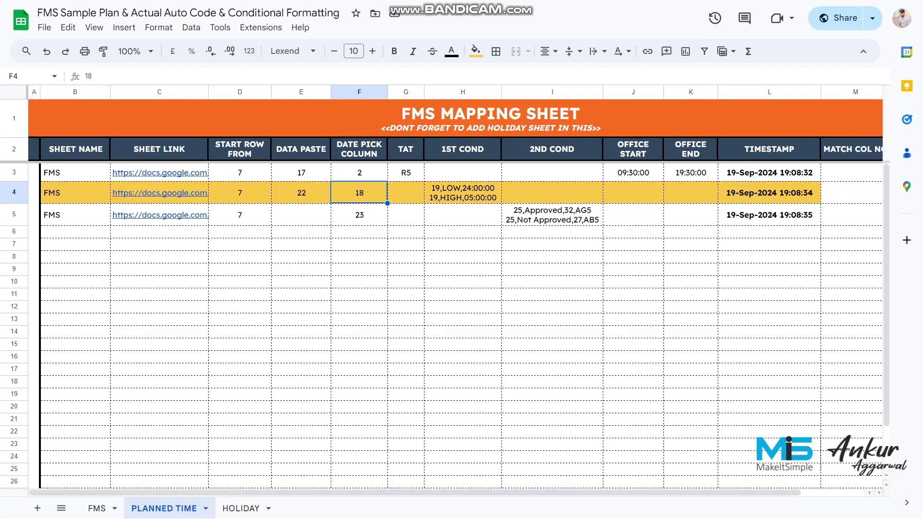
key("ctrl+shift+Page_Up")
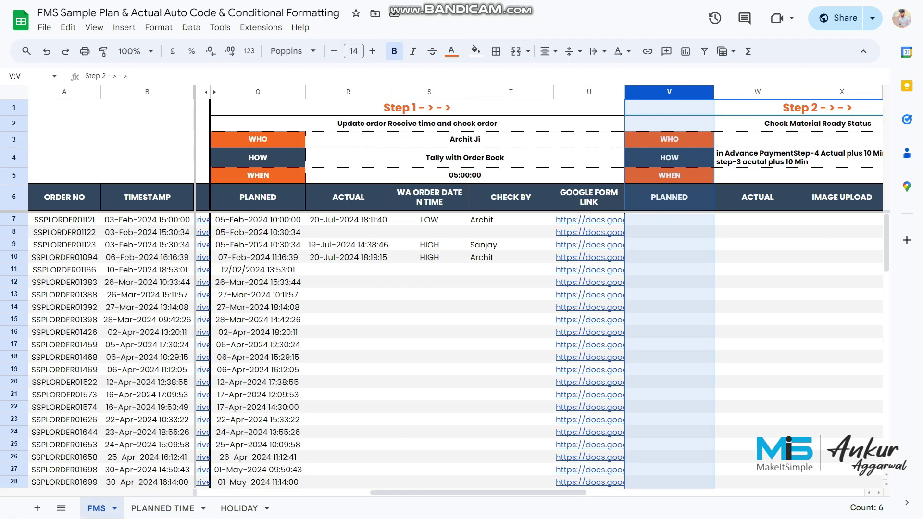
left_click(348, 92)
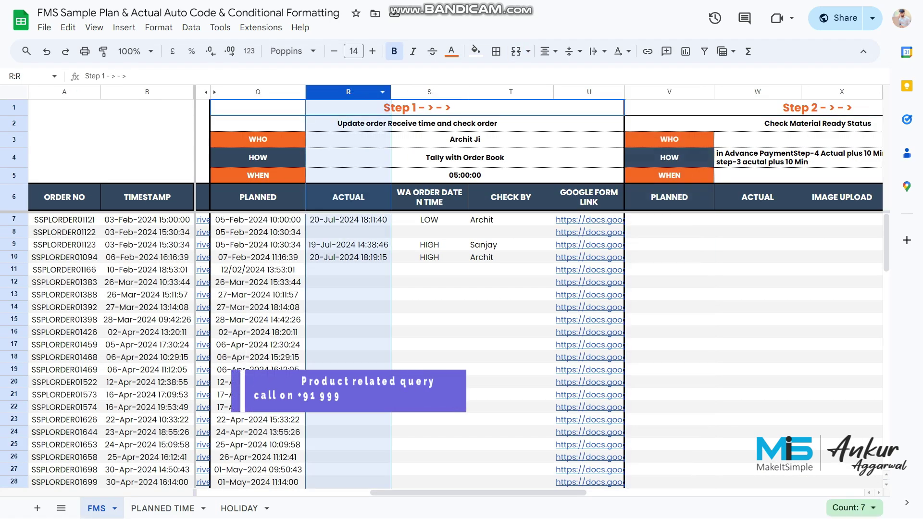
Open the 1ST COND entry in H4 of the PLANNED TIME sheet for editing and highlight its "19,LOW" part
left_click(163, 509)
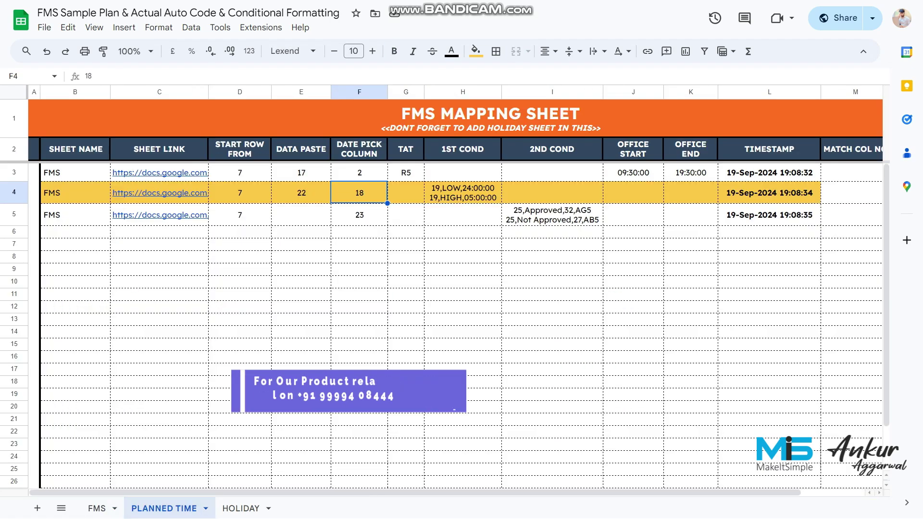
left_click(463, 192)
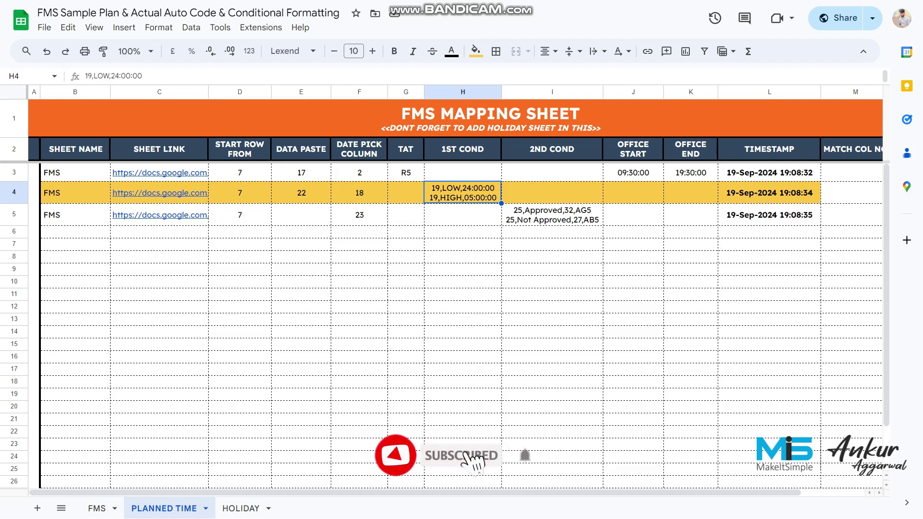
key("F2")
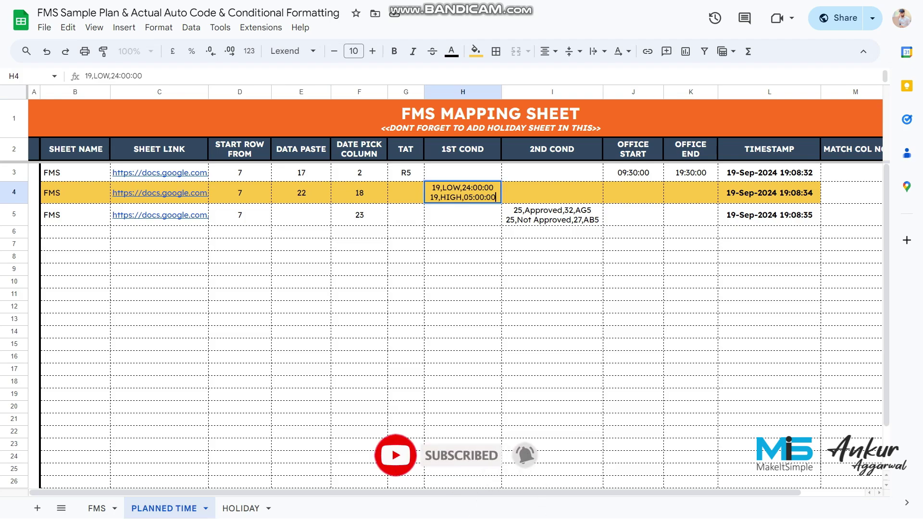
key("ctrl+Home")
key("shift+Right")
key("shift+Right")
key("shift+Right")
key("shift+Right")
key("shift+Right")
key("shift+Right")
key("shift+Right")
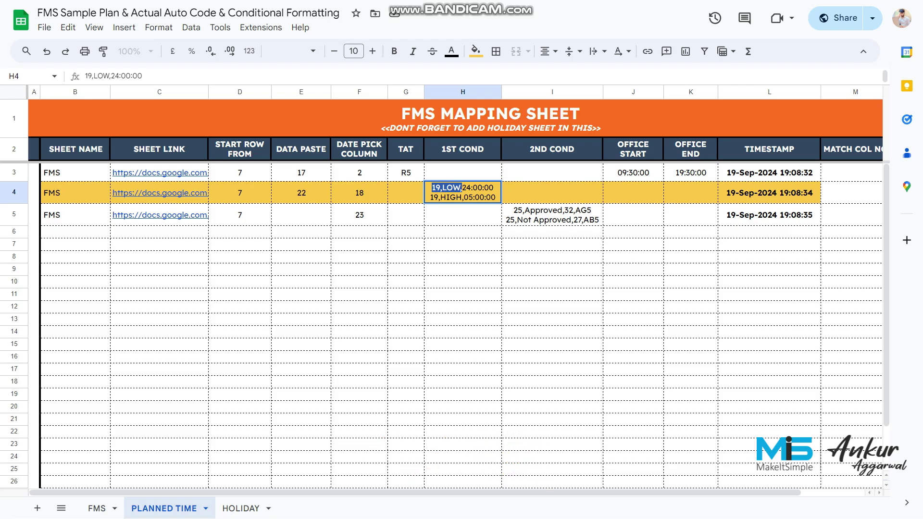
Highlight the 24:00:00 time belonging to the LOW condition in H4
key("Right")
key("Right")
key("shift+Left")
key("shift+Left")
key("shift+Left")
key("shift+Left")
key("shift+Left")
key("shift+Left")
key("shift+Left")
key("shift+Left")
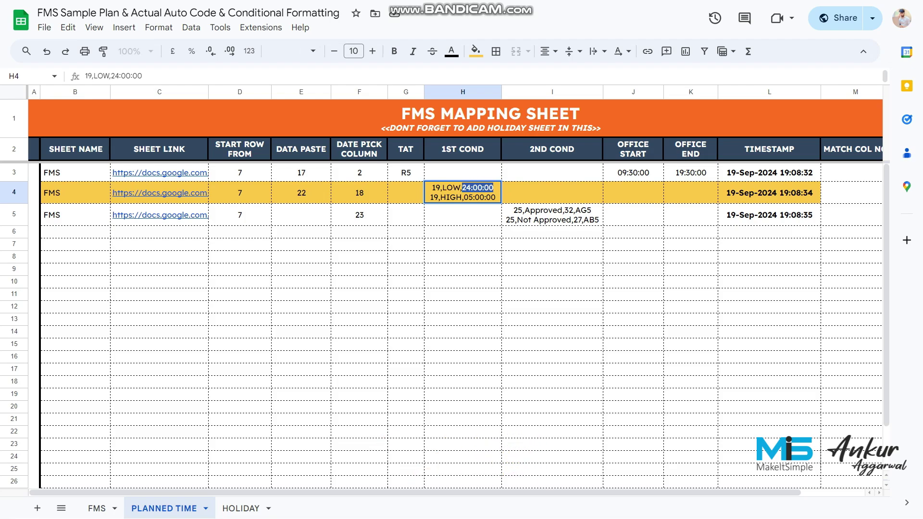
Trace the LOW condition on FMS from column S to the row 7 ACTUAL cell R7 and the Step 2 PLANNED cell V7
left_click(96, 508)
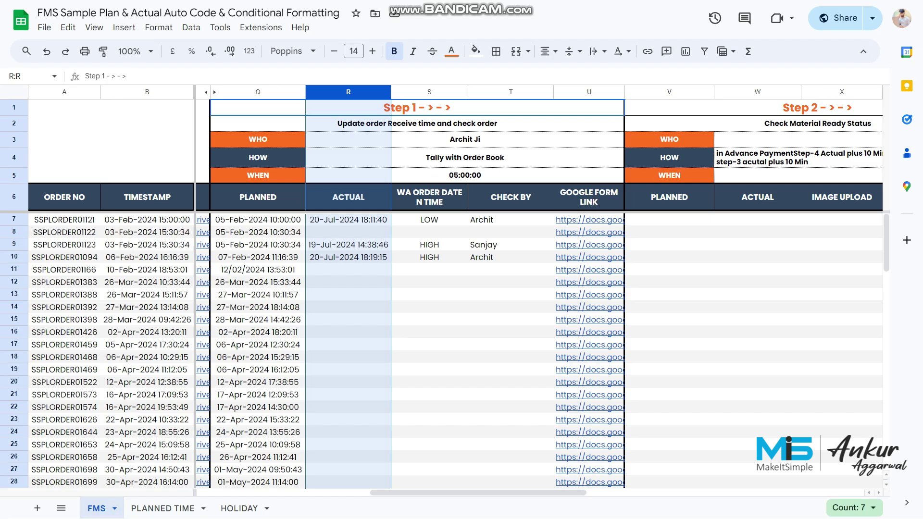
left_click(429, 232)
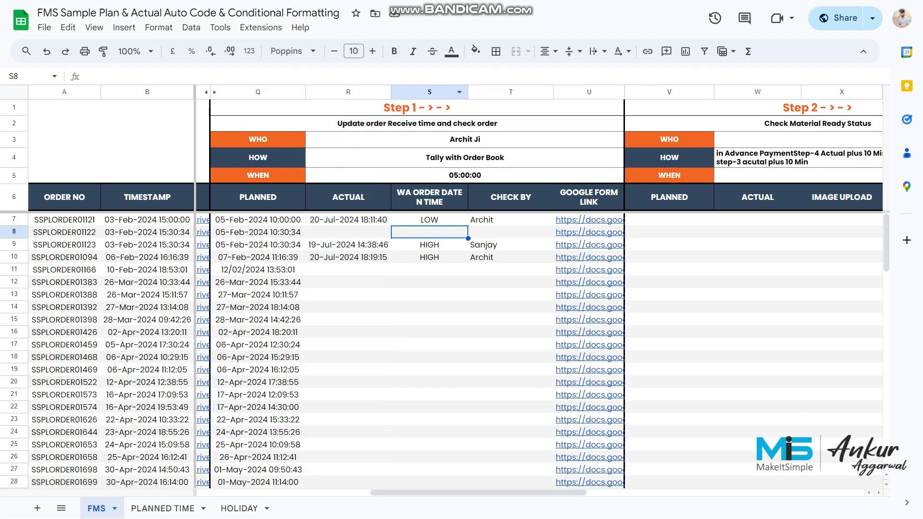
left_click(429, 91)
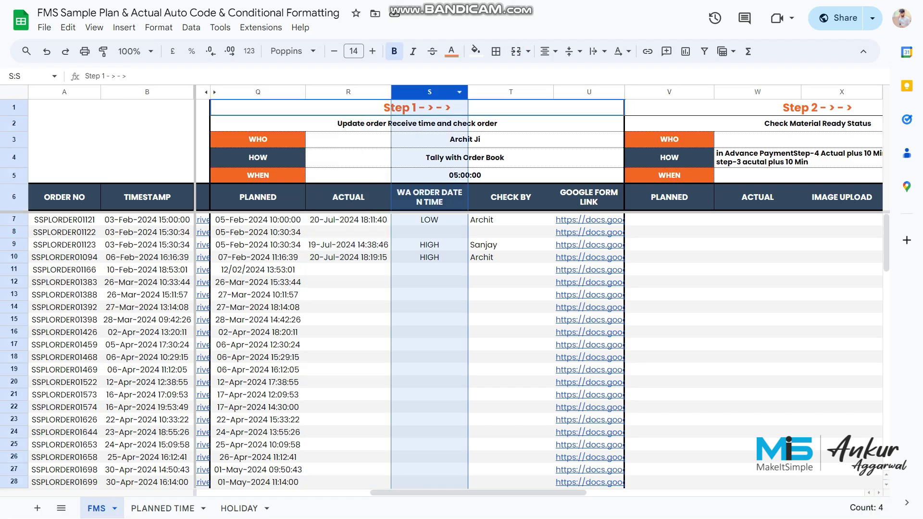
left_click(348, 219, "ctrl")
left_click(670, 220, "ctrl")
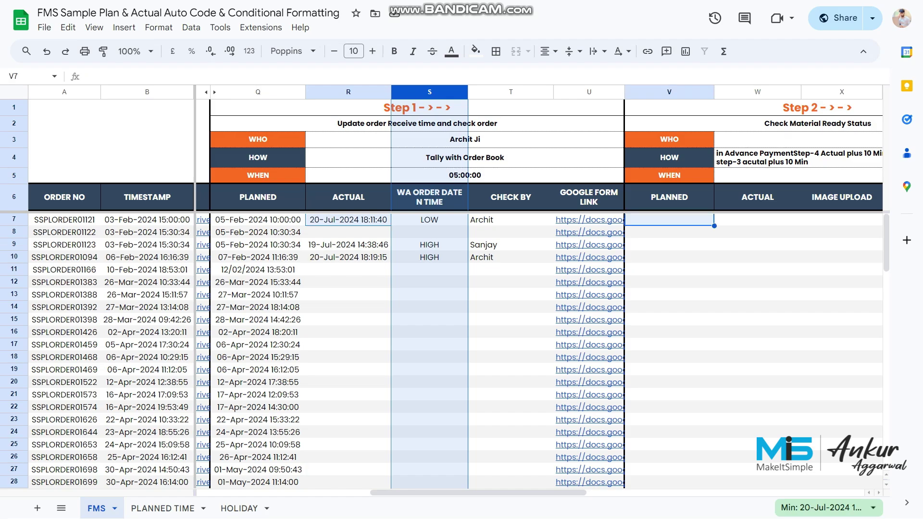
Highlight the 05:00:00 time belonging to the HIGH condition in H4 of the PLANNED TIME sheet
left_click(162, 509)
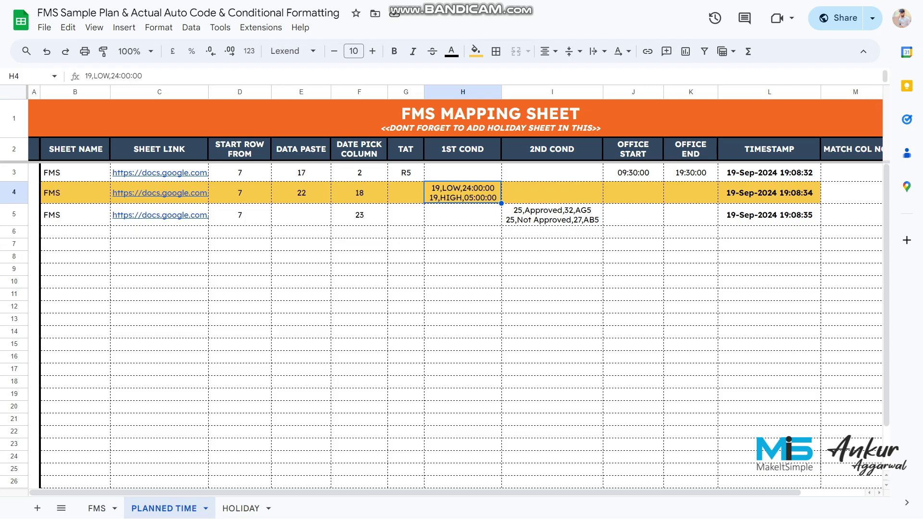
double_click(462, 193)
left_click_drag(464, 197, 496, 198)
left_click(552, 193)
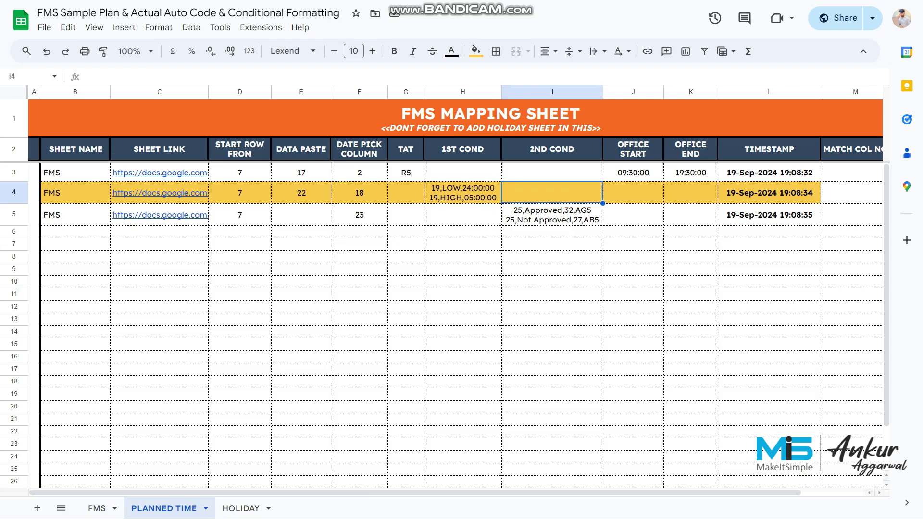
Trace the HIGH condition on FMS row 10 from S10 through ACTUAL R10 to the Step 2 PLANNED cell V10
left_click(96, 508)
left_click(430, 258)
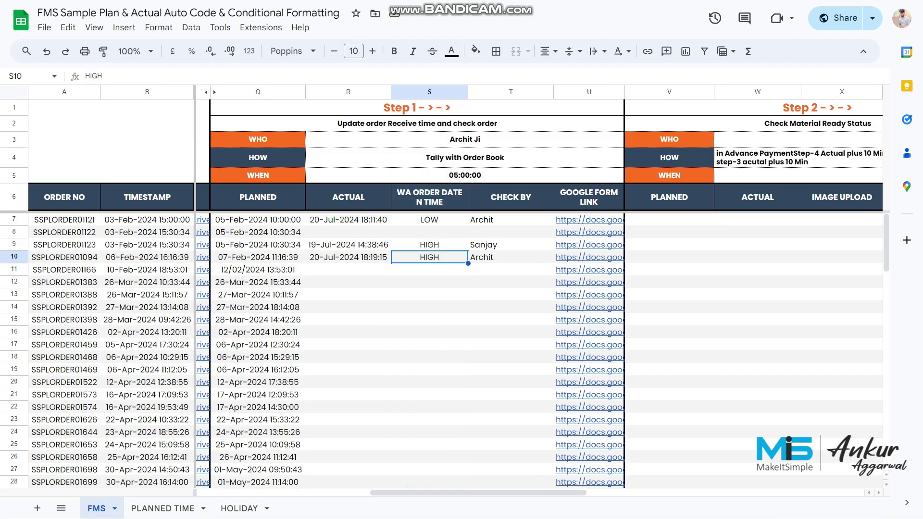
left_click(349, 258)
left_click(669, 257)
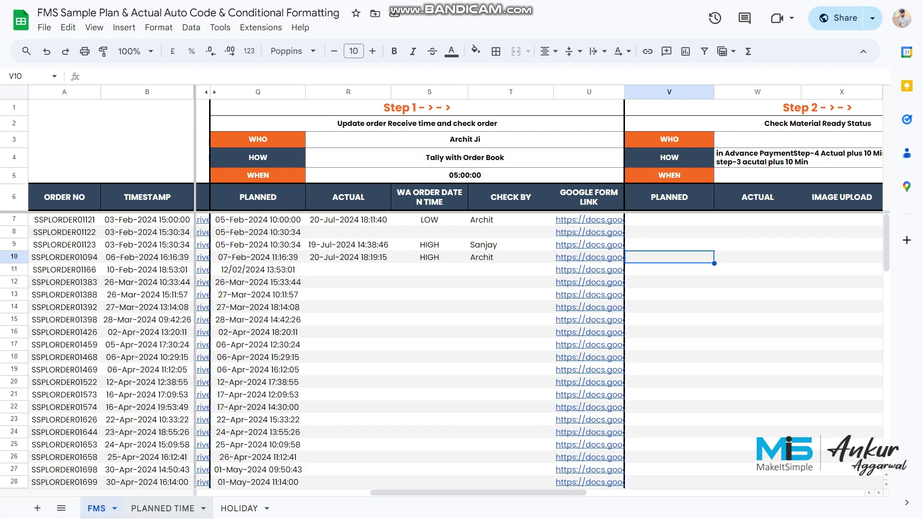
Examine the Step 2 PLANNED times in V7:V13 on FMS, focusing on V7 for the LOW order
left_click_drag(669, 220, 669, 295)
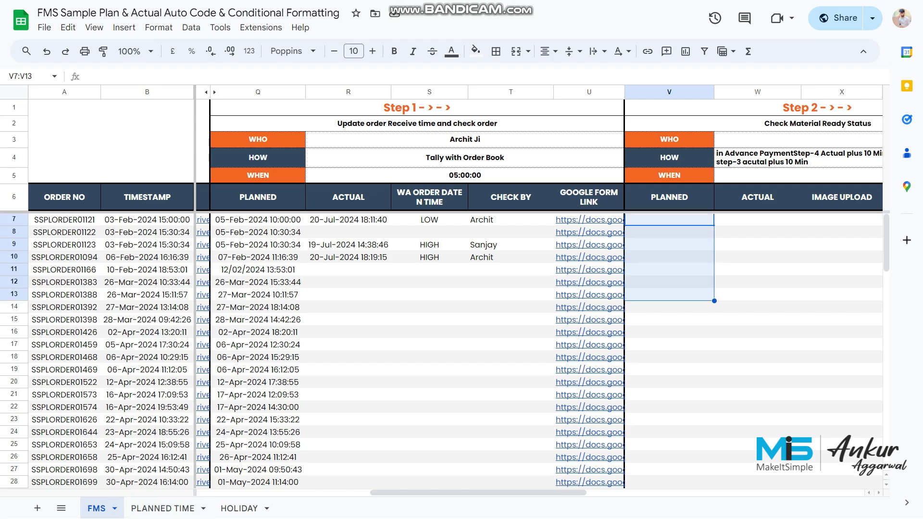
type("22-Jul-2024 18:11:40  20-Jul-2024 09:38:46 22-Jul-2024 13:19:15")
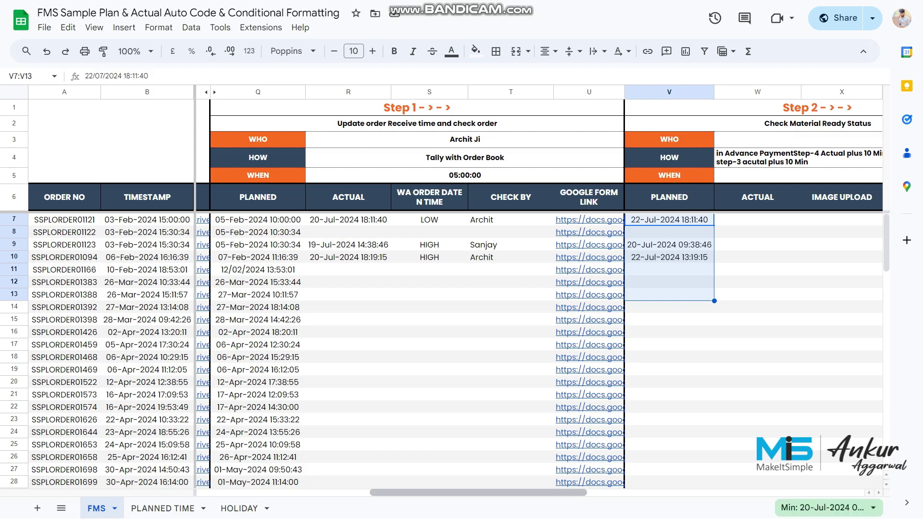
left_click_drag(478, 493, 495, 493)
left_click(615, 220)
Highlight the HIGH entries in S9:S10 and check row 9's Step 1 ACTUAL time in R9 against PLANNED V9
left_click_drag(375, 245, 375, 257)
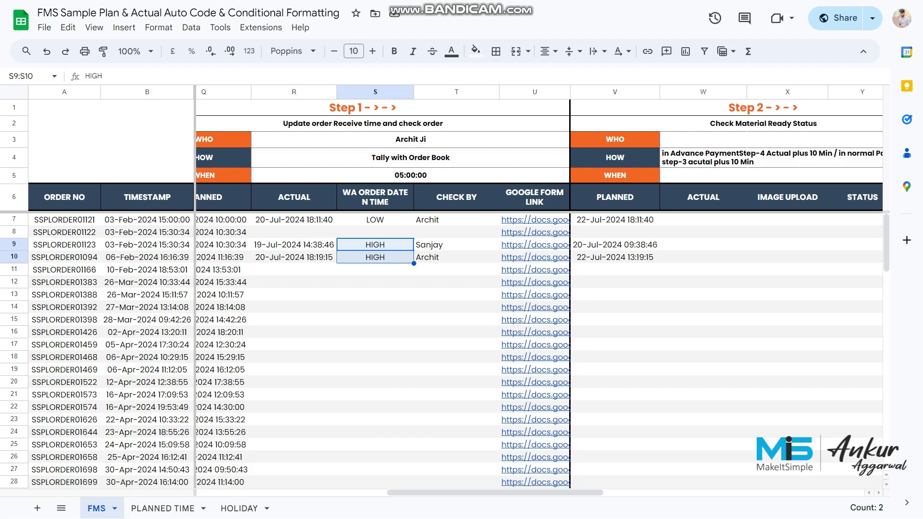
left_click(294, 245)
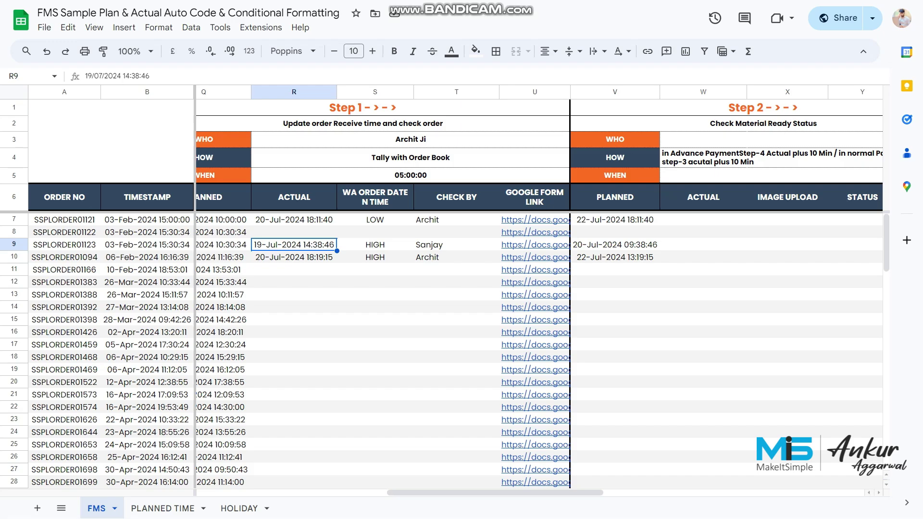
left_click(615, 245)
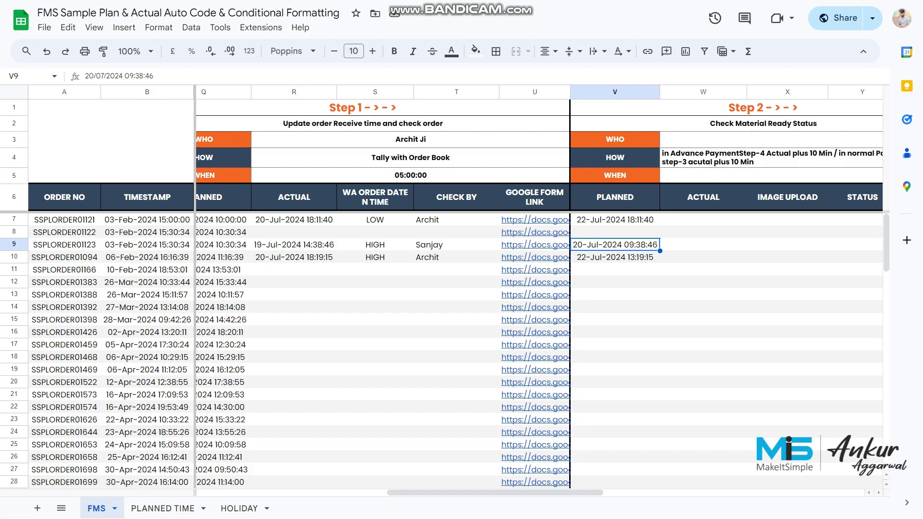
Compare the LOW order's Step 1 ACTUAL date in R7 with its Step 2 PLANNED date in V7
double_click(294, 220)
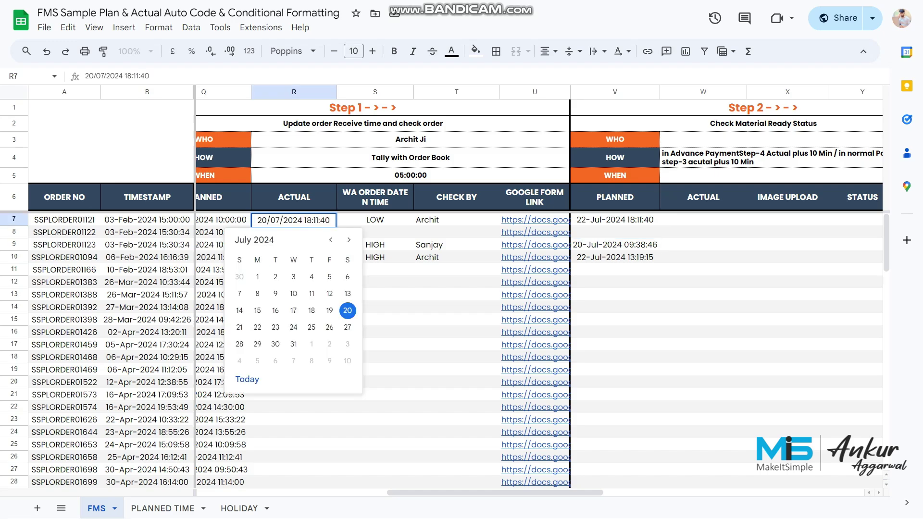
key("Tab")
key("Left")
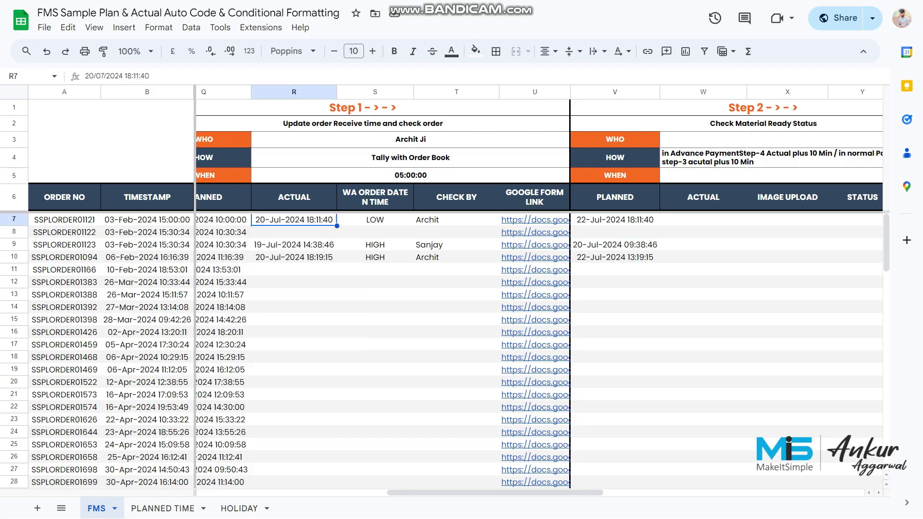
key("F2")
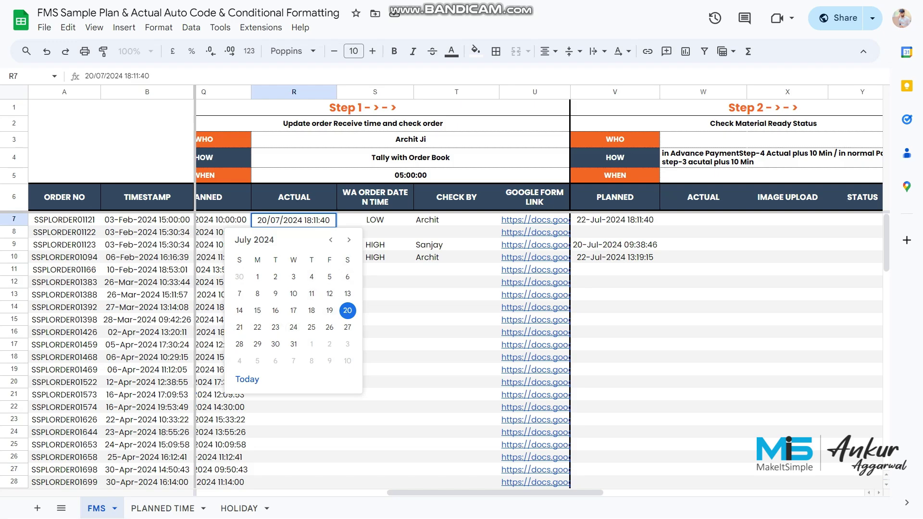
left_click(615, 219)
Compare R9 with V9 again for the row 9 order, using its HIGH entry in S9
left_click(294, 245)
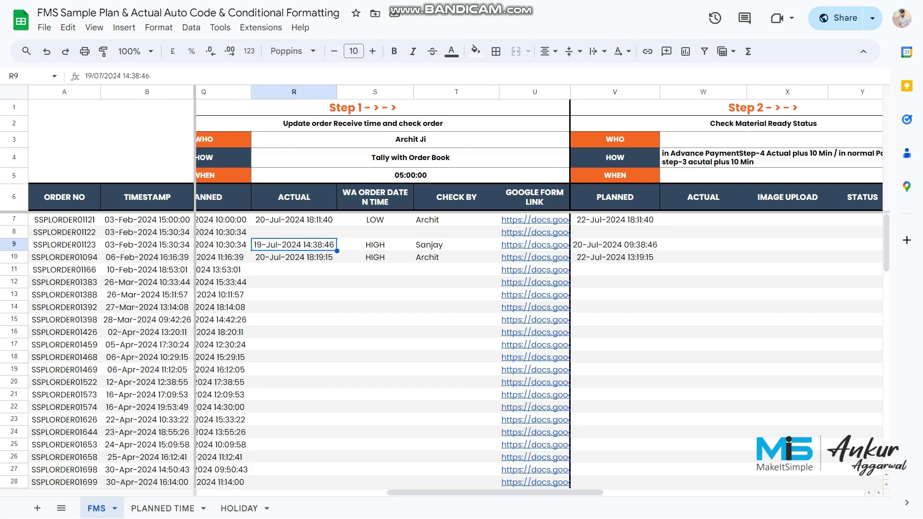
key("Return")
left_click(375, 244)
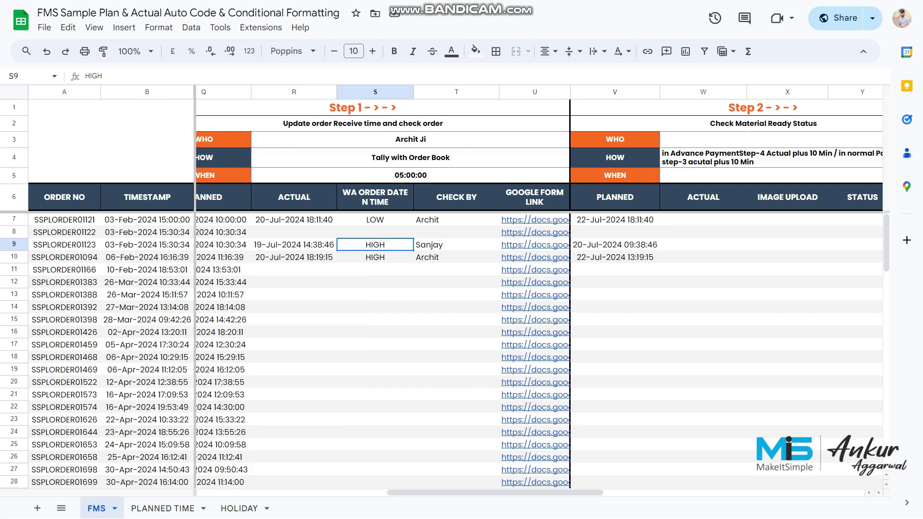
left_click(615, 244)
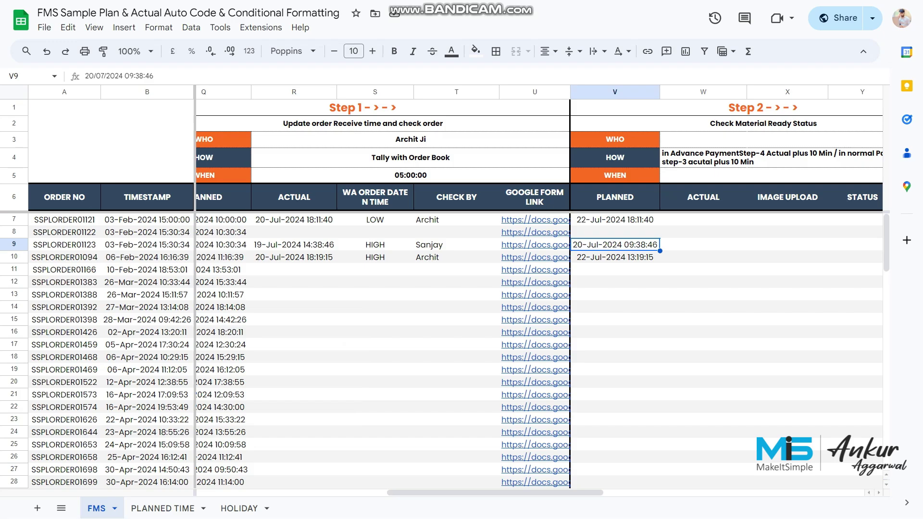
left_click(293, 245)
left_click(615, 245)
Review mapping row 5 on the PLANNED TIME sheet: sheet name, link, start row, date pick column and 2ND COND entry
left_click(164, 509)
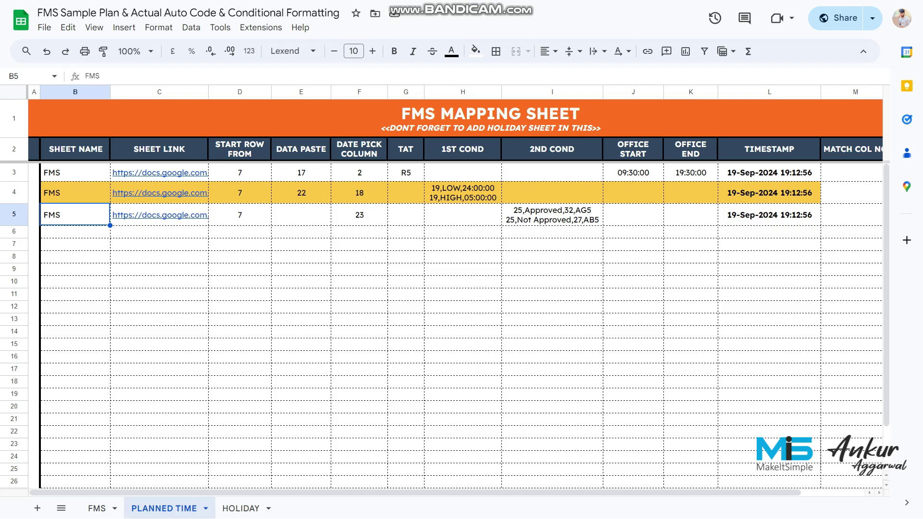
left_click_drag(75, 215, 160, 215)
left_click(239, 215)
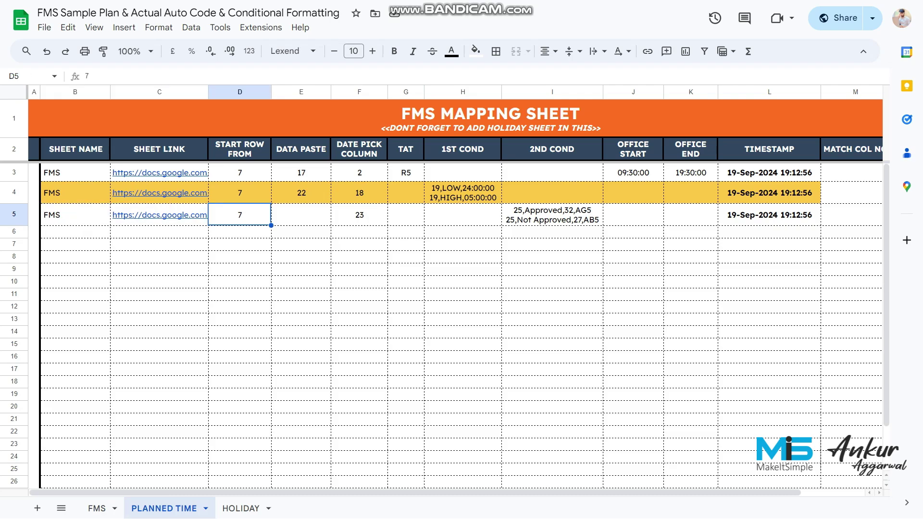
left_click(359, 215)
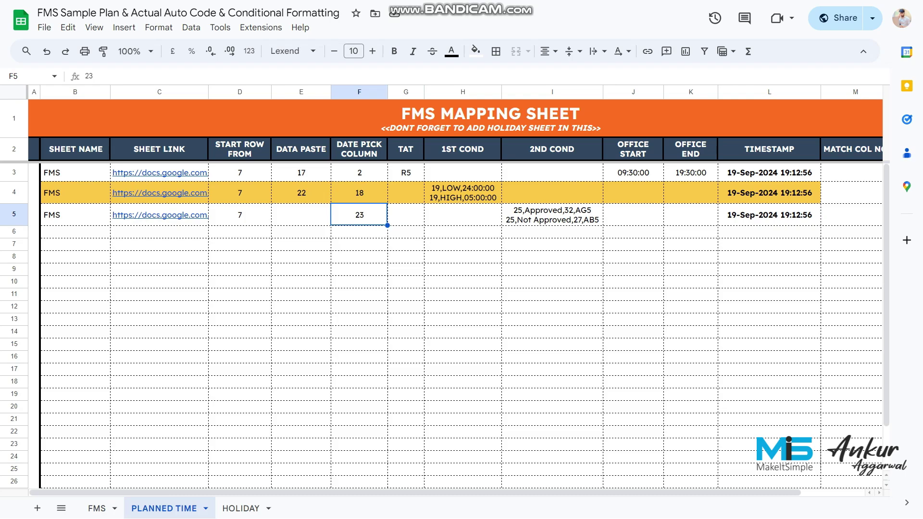
left_click(552, 215)
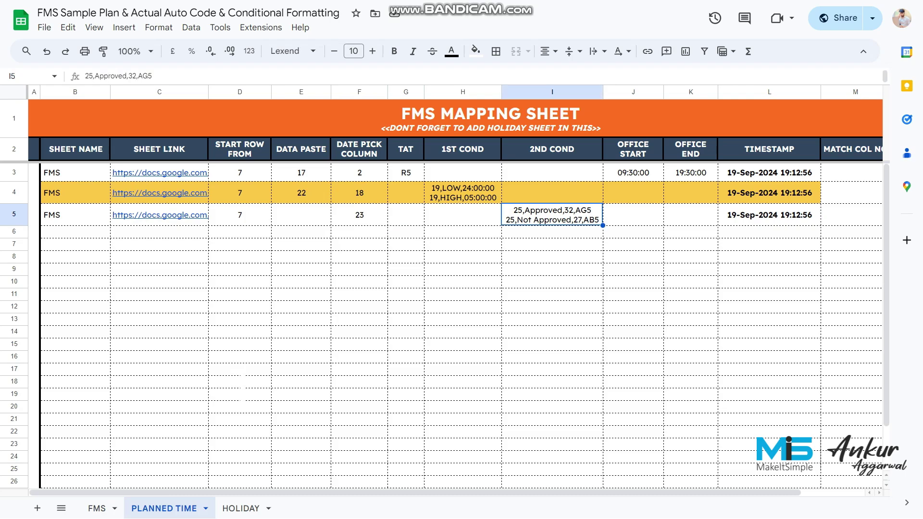
Examine the Step 2 STATUS cells Y7:Y17 on FMS and the PLANNED cells AA7 and AF7 of the following steps
left_click(96, 508)
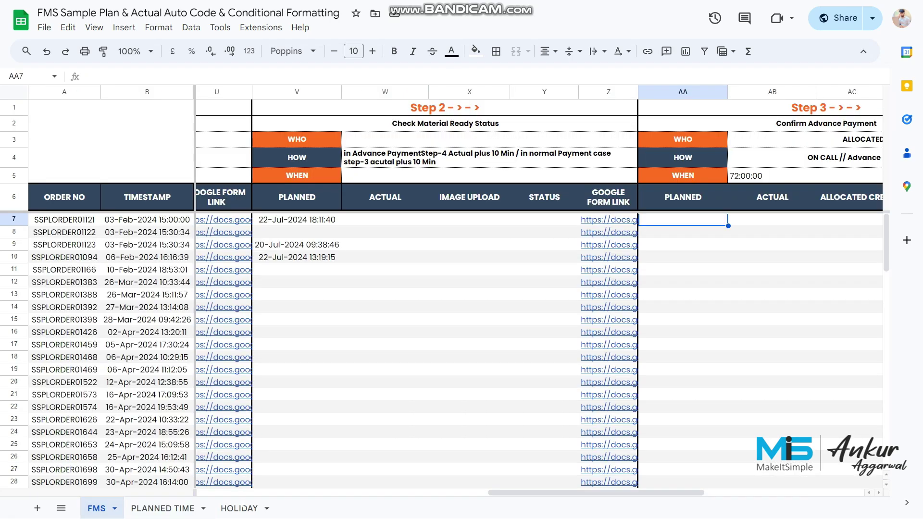
left_click_drag(545, 220, 544, 345)
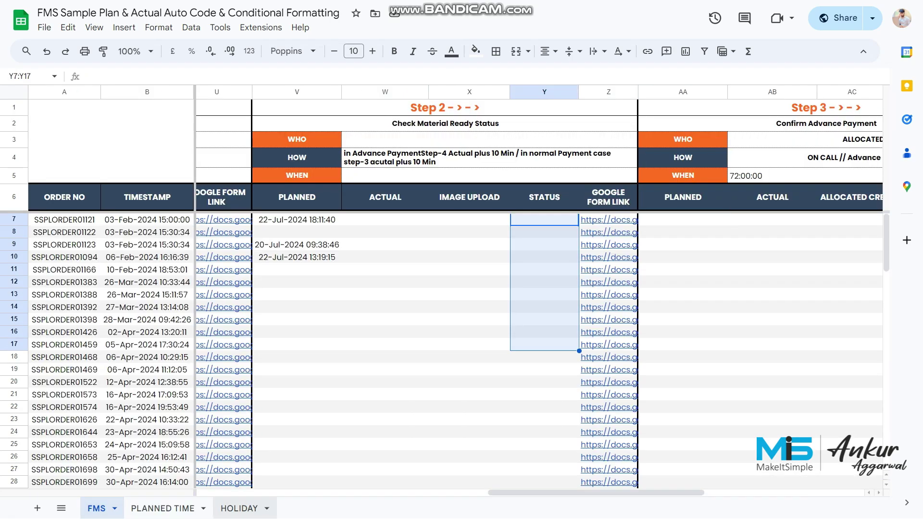
left_click_drag(577, 493, 642, 493)
scroll(540, 289, "right", 1)
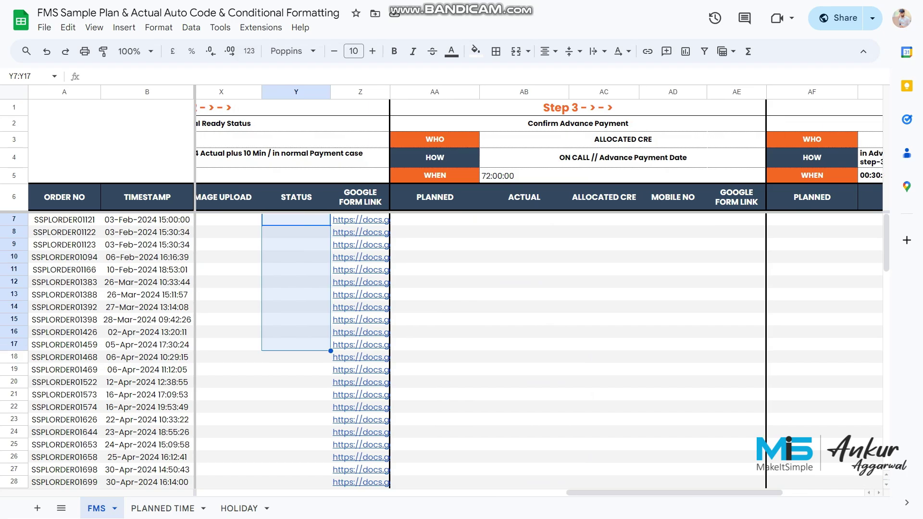
left_click(435, 220)
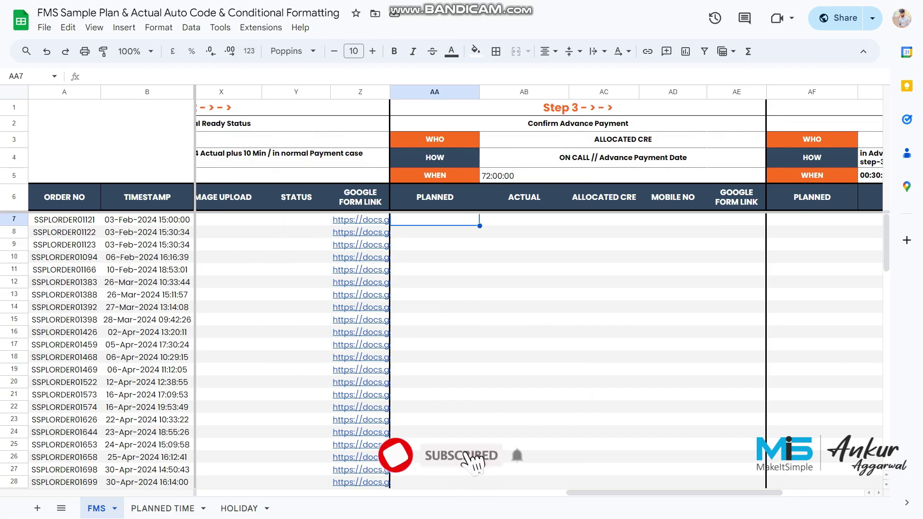
left_click(812, 220)
Trace row 7 from its STATUS cell Y7 to the Step 3 PLANNED cell AA7 and the PLANNED cell AF7
left_click(296, 220)
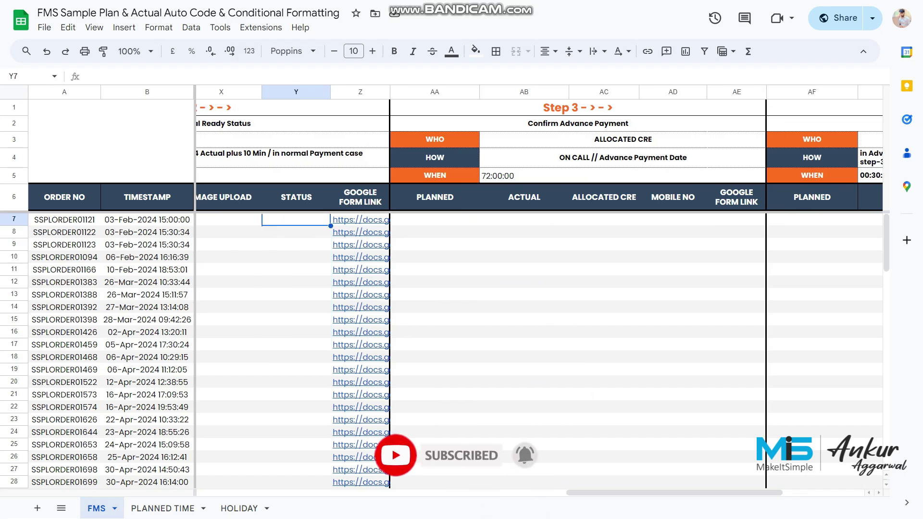
left_click(435, 220)
left_click(812, 219)
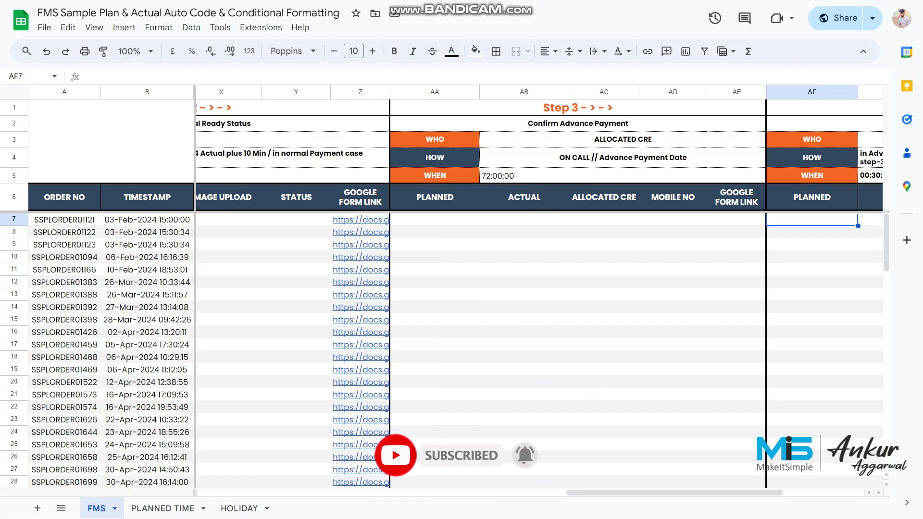
Trace row 8 from STATUS Y8 to the Step 3 PLANNED cell AA8, and highlight the STATUS cells Y7:Y8
left_click(296, 232)
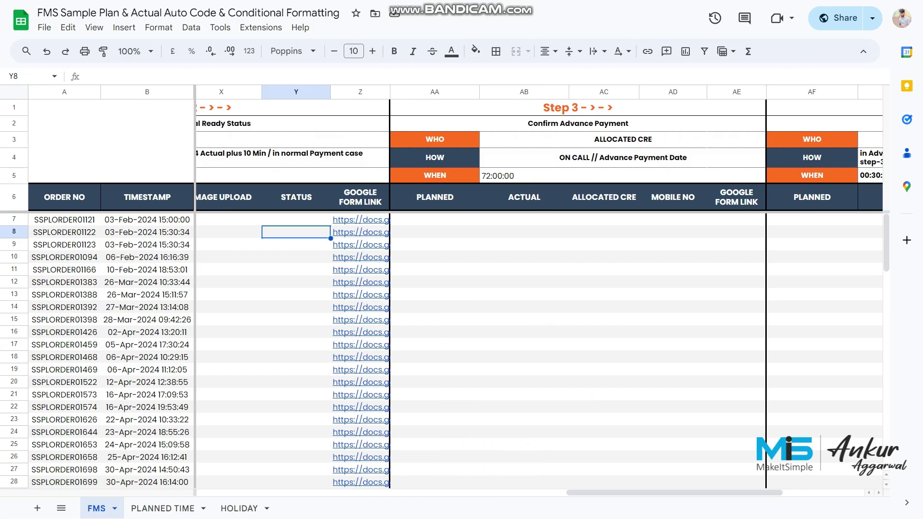
left_click(434, 233)
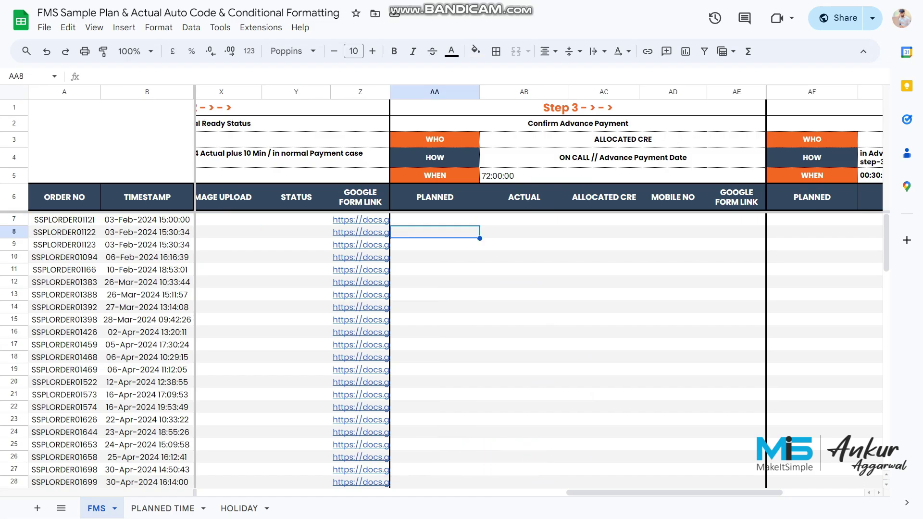
left_click_drag(296, 219, 296, 233)
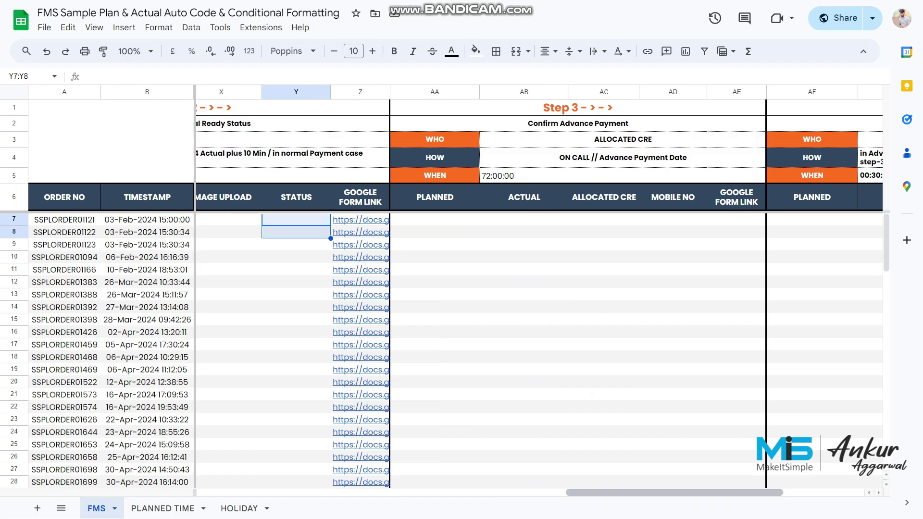
left_click_drag(675, 493, 601, 493)
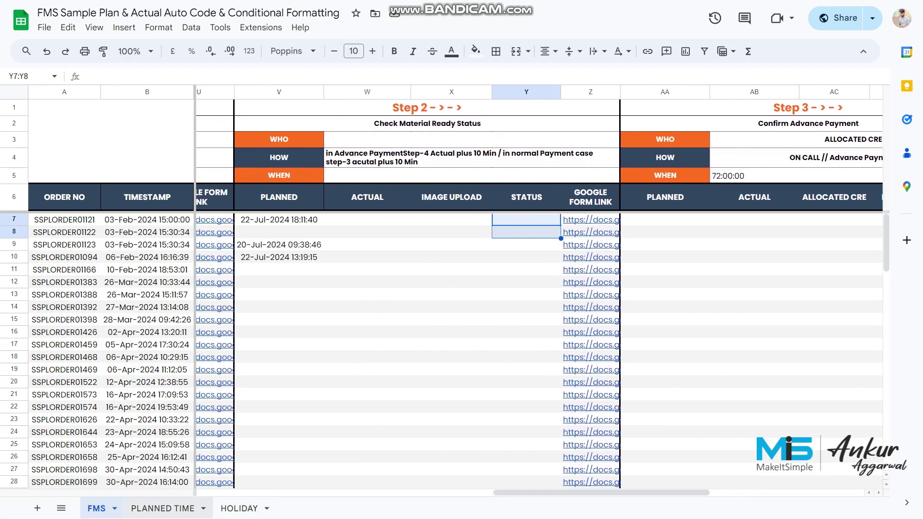
Highlight B5:G5 of mapping row 5 on the PLANNED TIME sheet
left_click(163, 509)
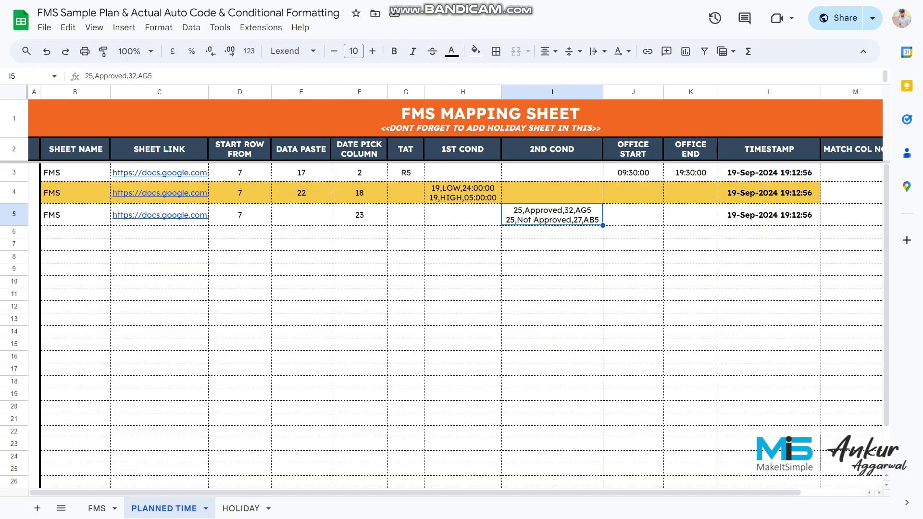
left_click_drag(75, 215, 406, 215)
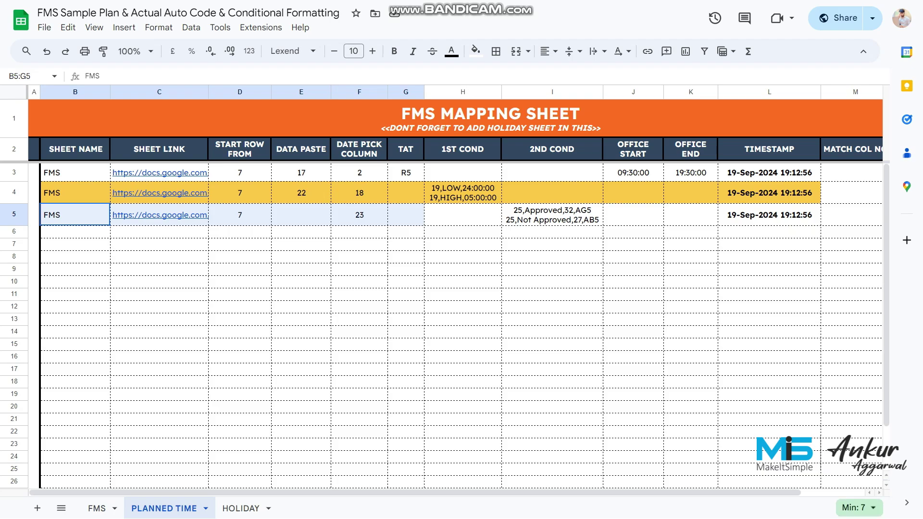
Examine row 5's DATA PASTE and DATE PICK COLUMN cells and the Approved rule's AG5 reference in 2ND COND cell I5
left_click(359, 214)
left_click(301, 215)
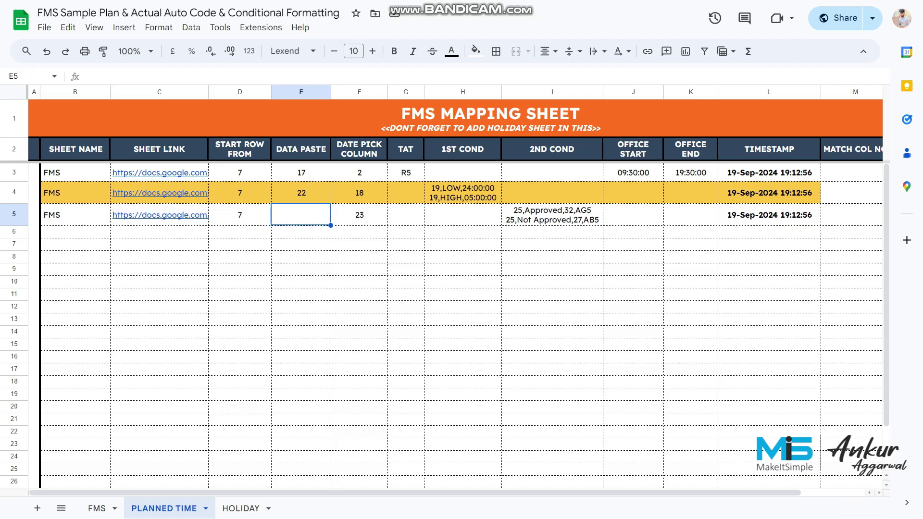
left_click(552, 215)
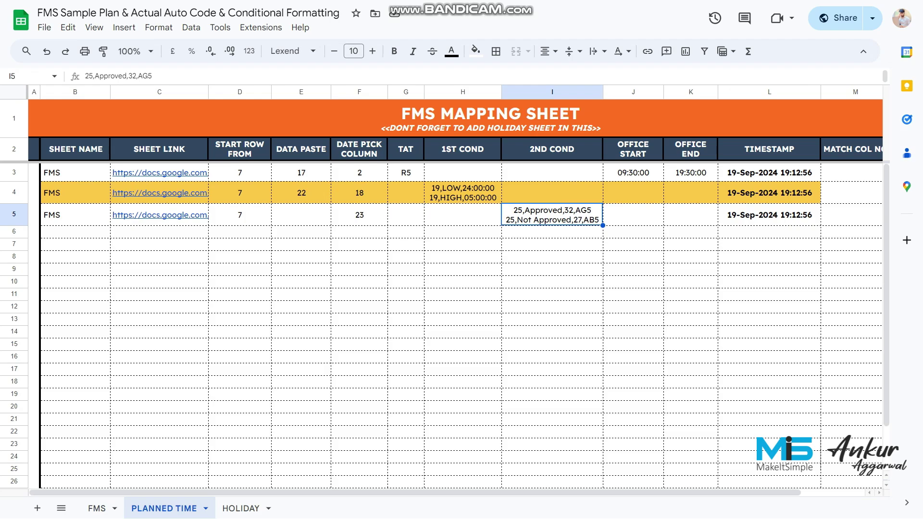
left_click(359, 214)
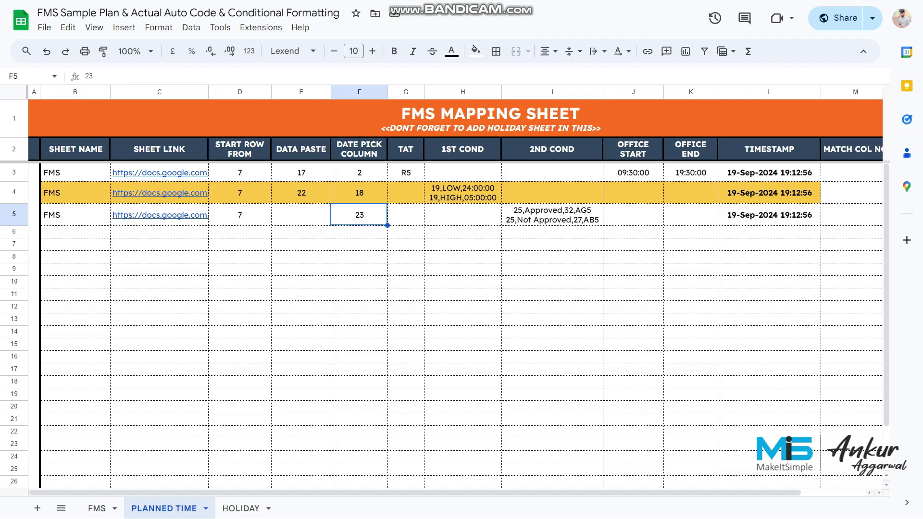
left_click(552, 215)
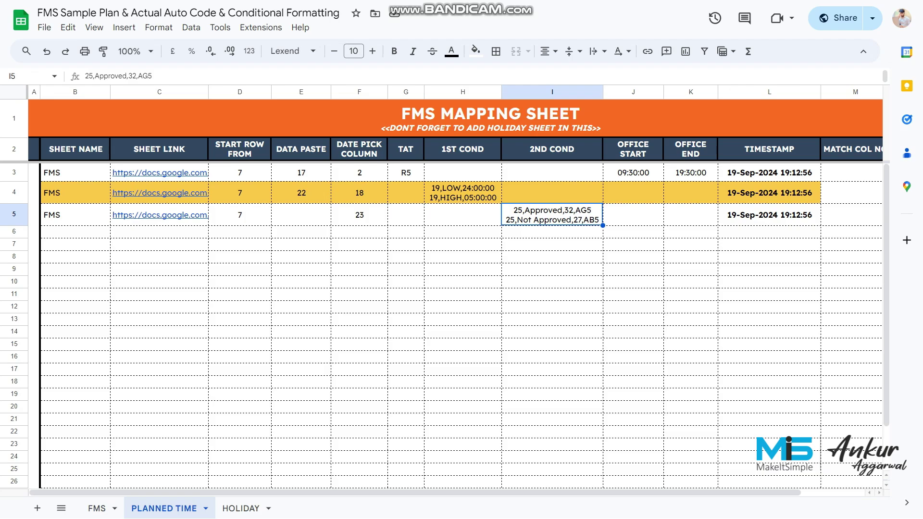
key("F2")
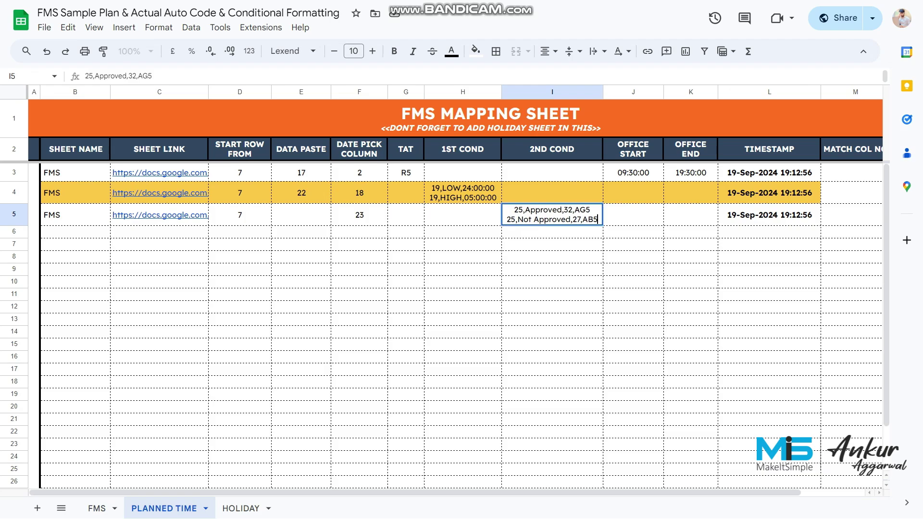
left_click_drag(563, 210, 589, 209)
left_click(463, 215)
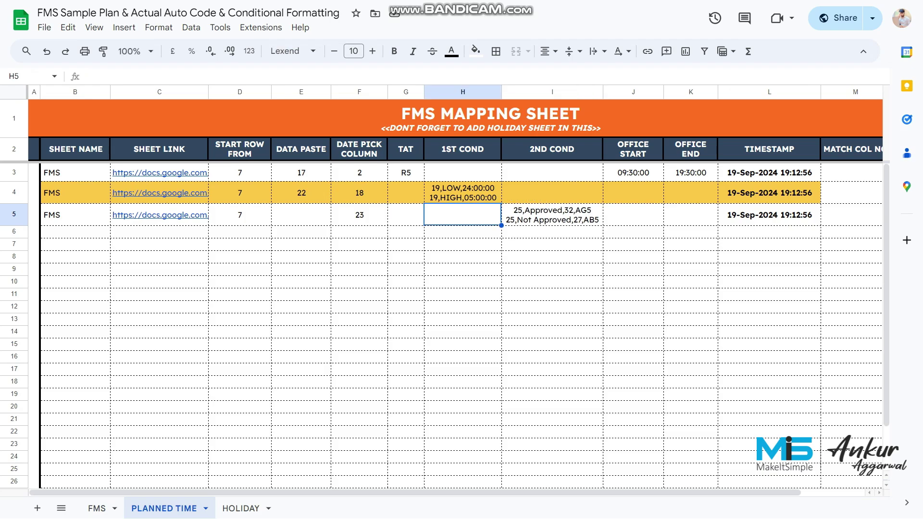
Trace row 7 on FMS from Step 2 STATUS Y7 and ACTUAL W7 to Step 4 PLANNED AF7 and its WHEN cell AG5
left_click(97, 509)
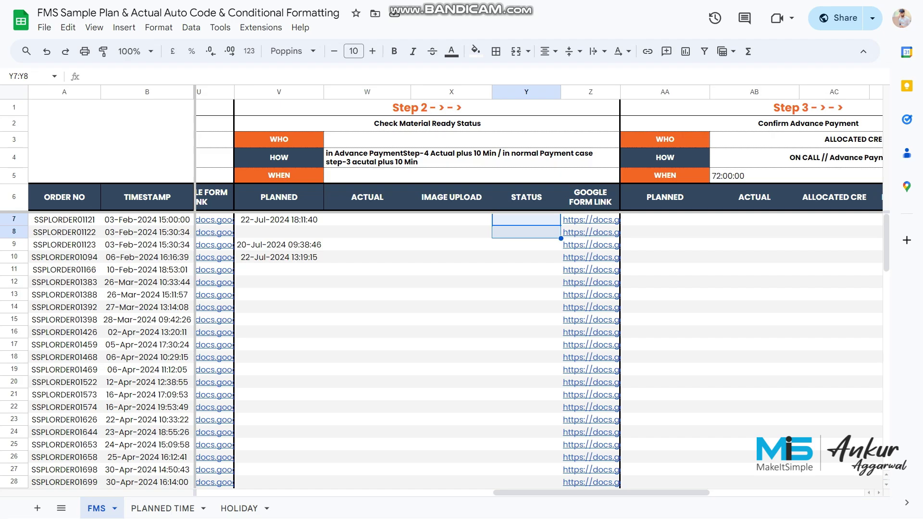
scroll(540, 288, "left", 2)
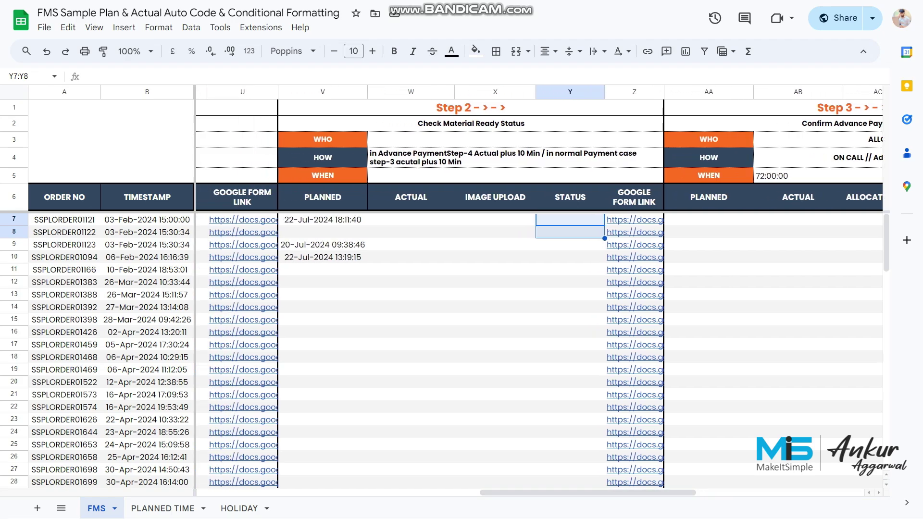
left_click(570, 221)
left_click_drag(588, 493, 624, 493)
left_click(297, 220)
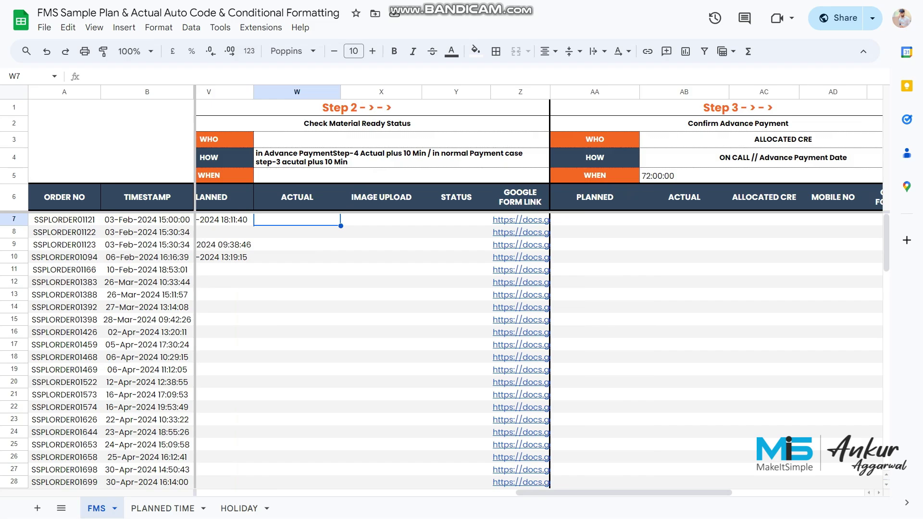
scroll(540, 288, "right", 5)
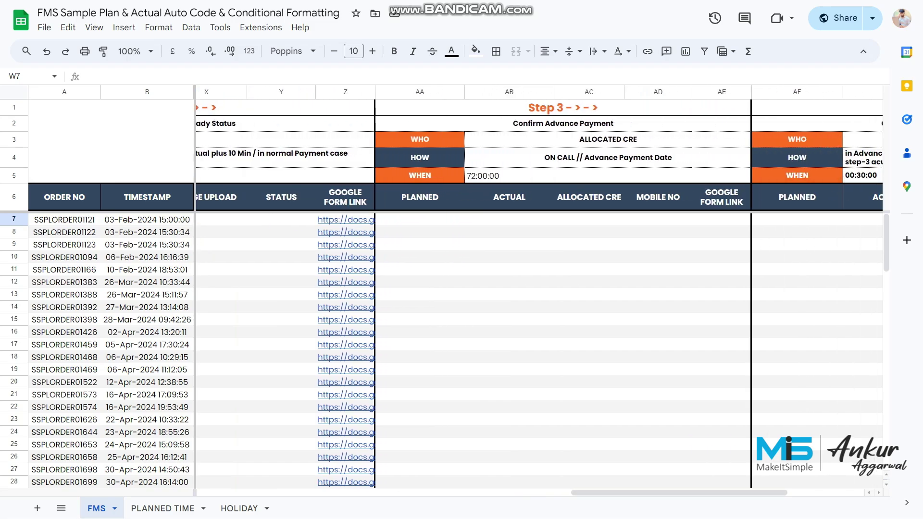
left_click(797, 220)
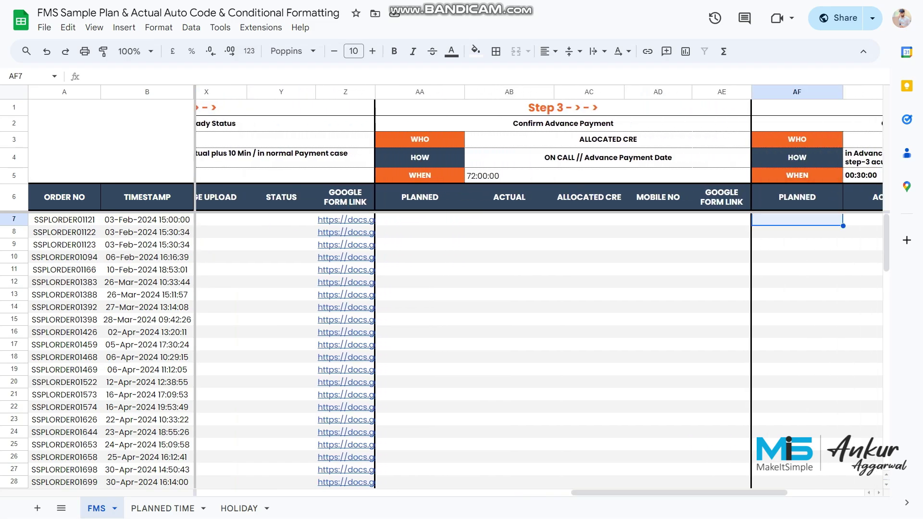
left_click(862, 176)
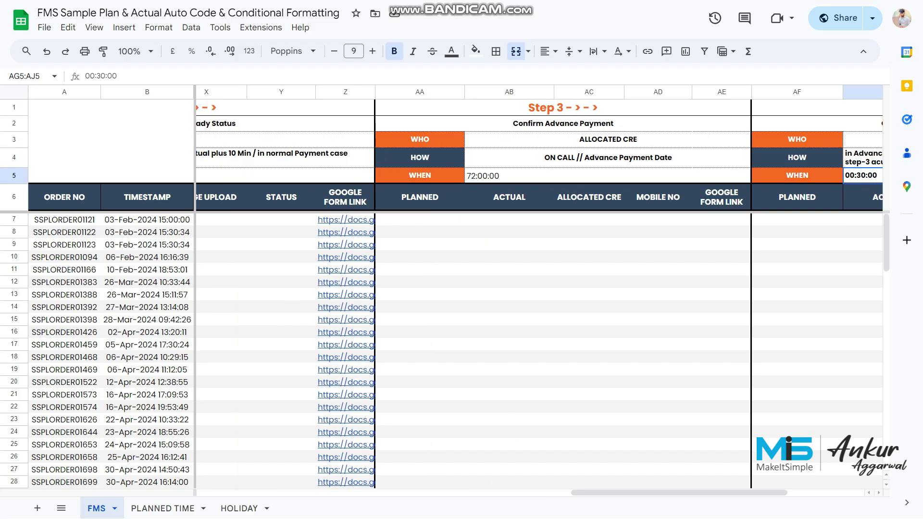
scroll(539, 289, "right", 3)
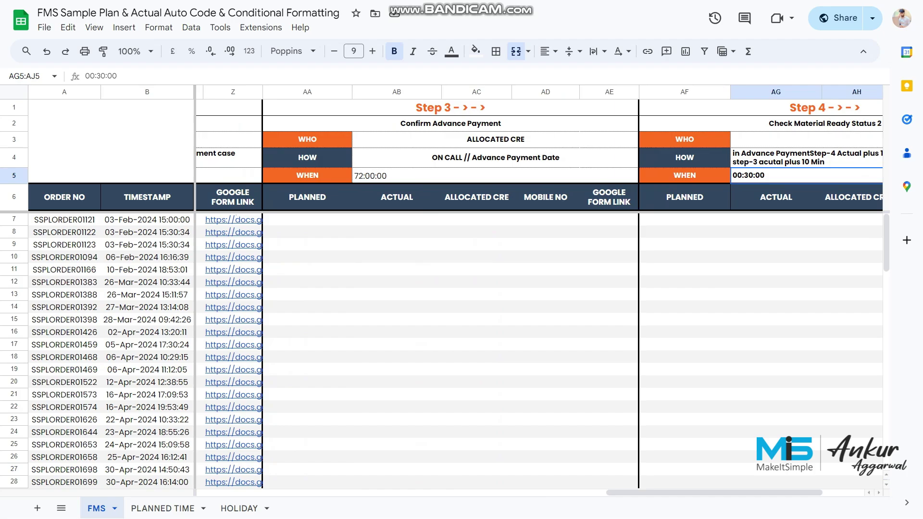
scroll(540, 288, "left", 3)
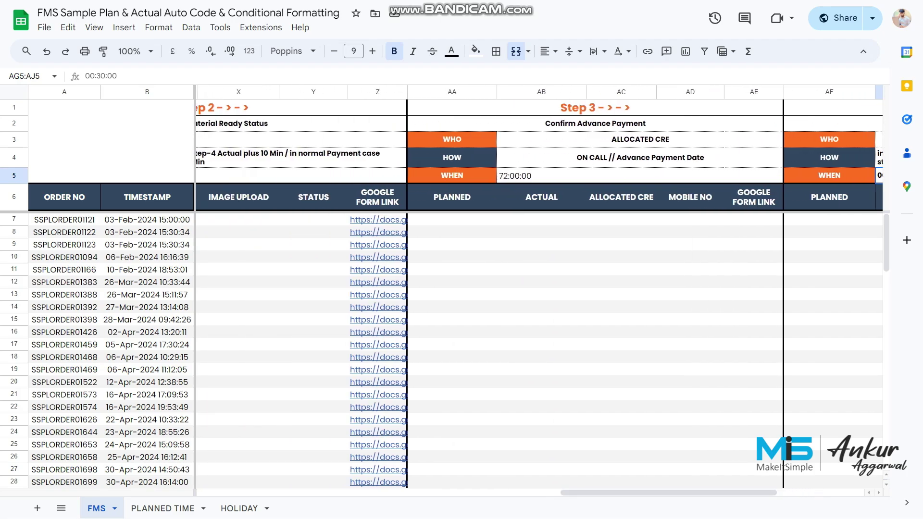
Highlight the Step 2 ACTUAL, IMAGE UPLOAD and STATUS entries W7:Y10 on FMS
left_click_drag(669, 493, 590, 492)
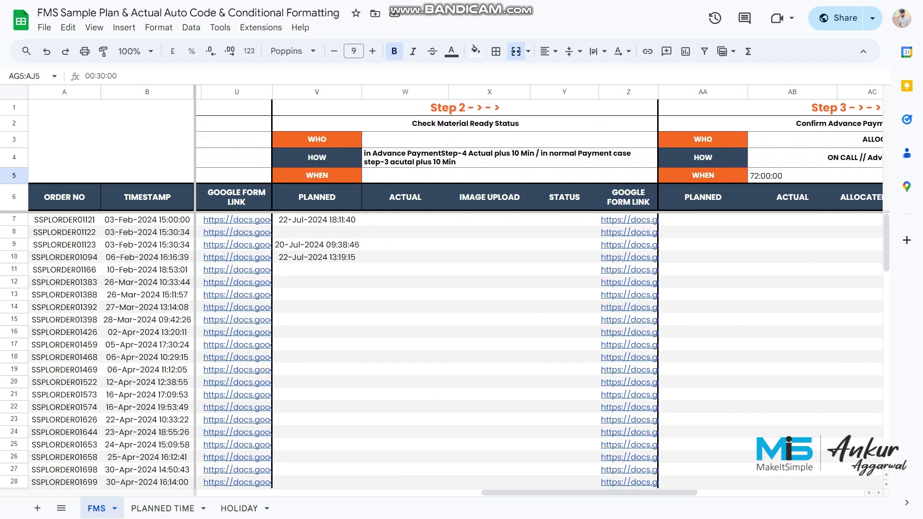
left_click(406, 232)
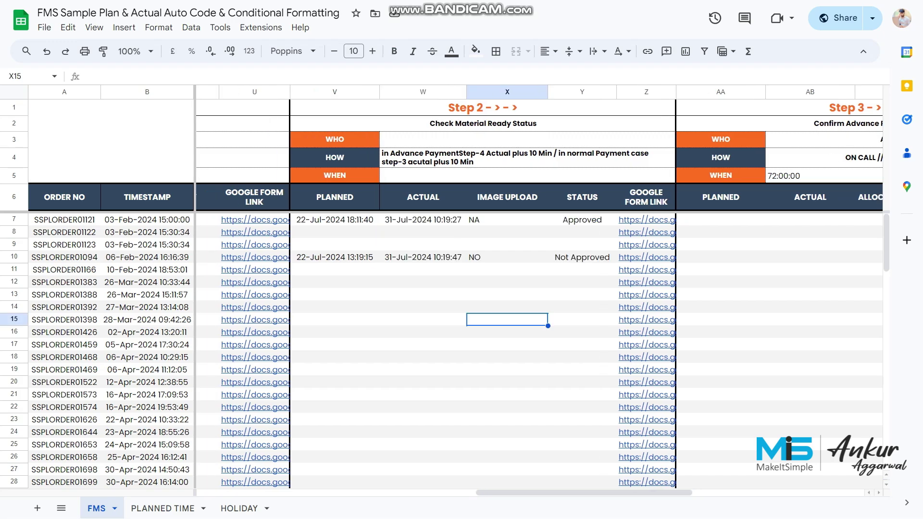
scroll(539, 288, "right", 2)
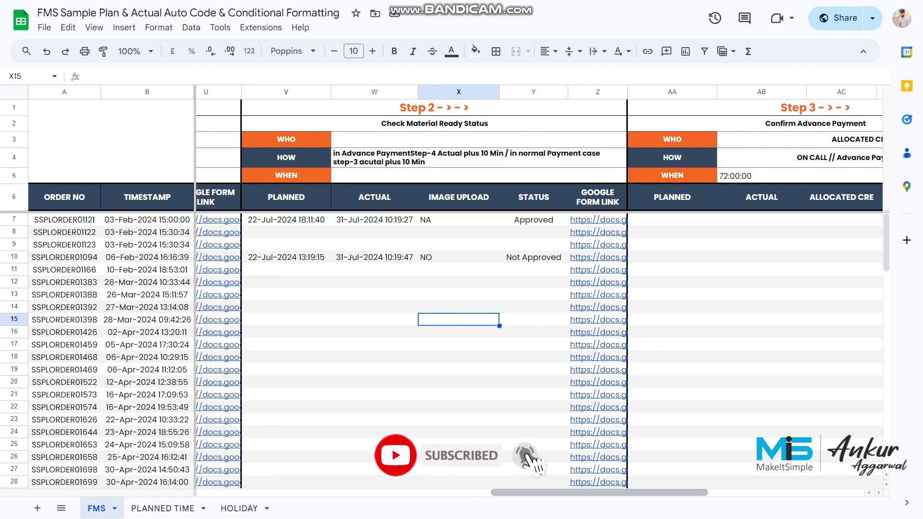
left_click_drag(374, 219, 534, 257)
left_click_drag(538, 493, 568, 493)
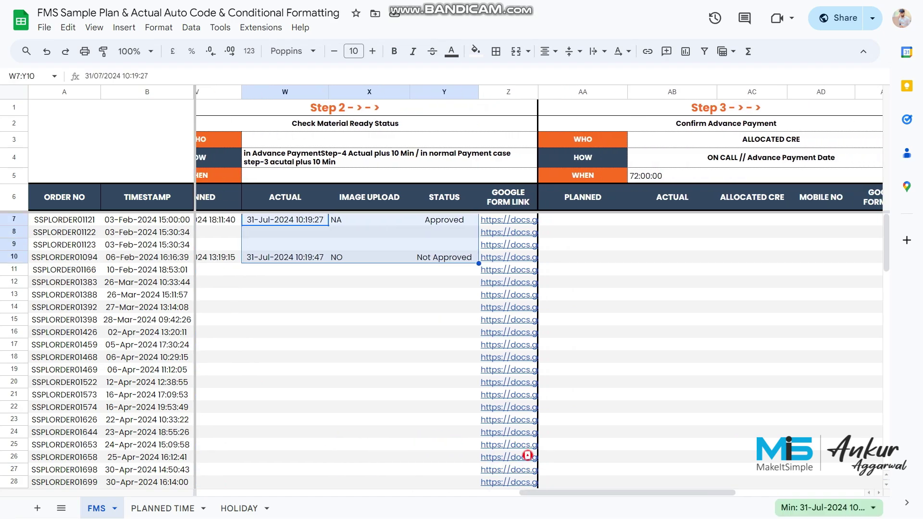
Compare condition I5 on PLANNED TIME with row 7 on FMS, from STATUS Y7 to the Step 4 PLANNED cell AF7
left_click(164, 508)
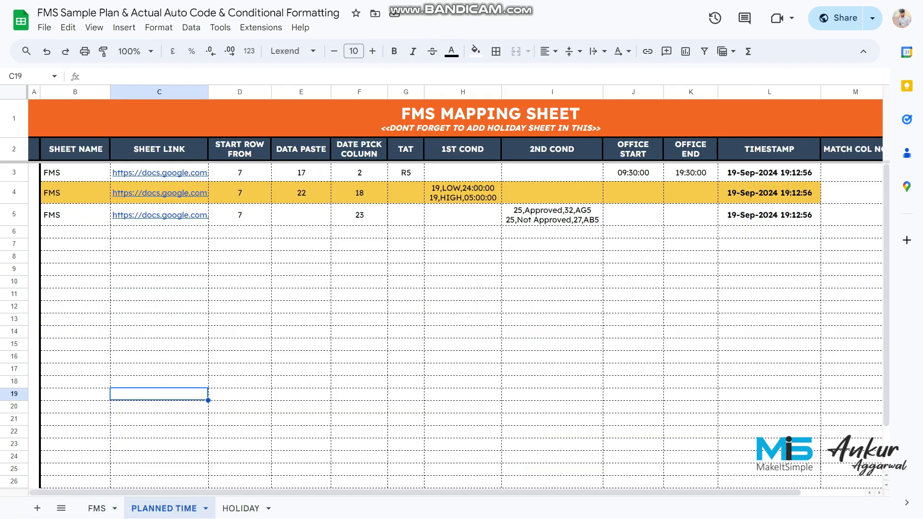
left_click(552, 215)
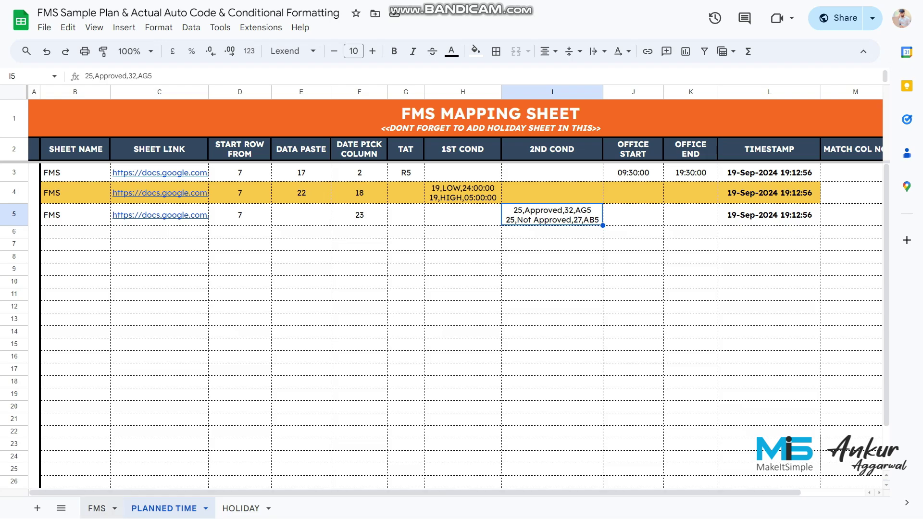
left_click(96, 508)
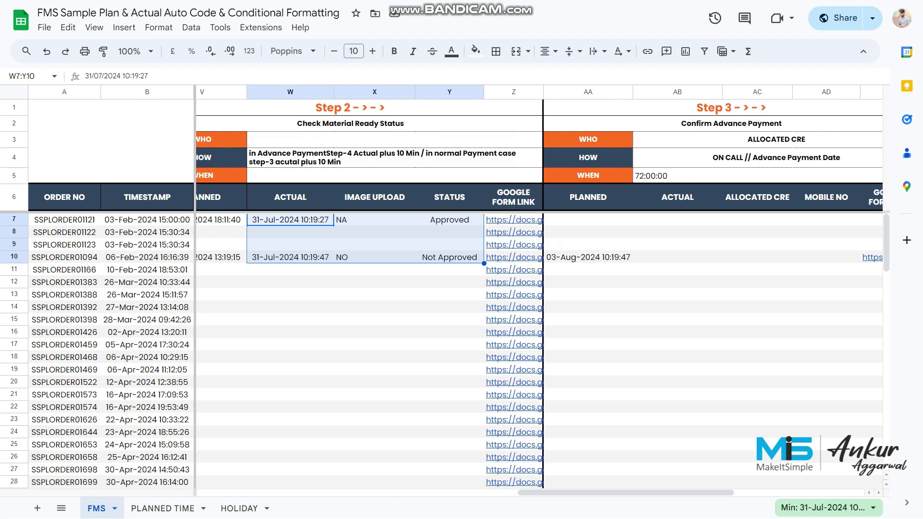
left_click(449, 220)
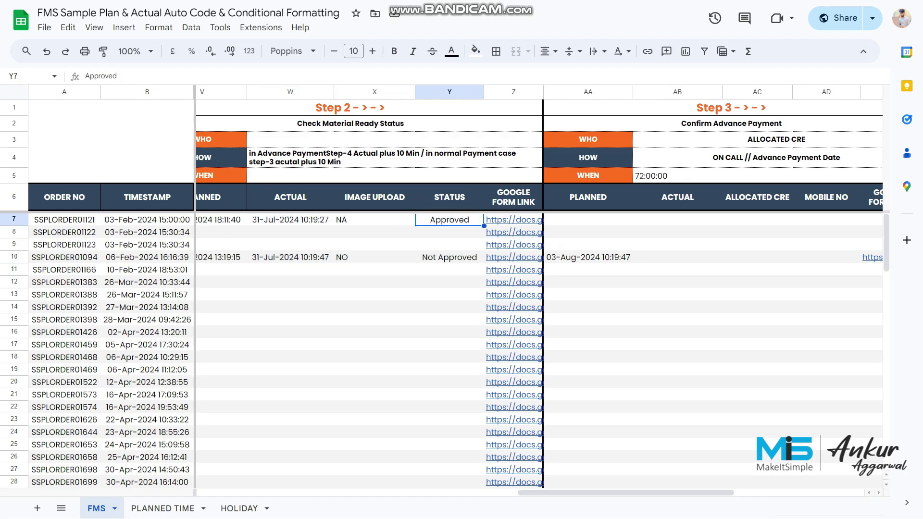
scroll(538, 288, "right", 3)
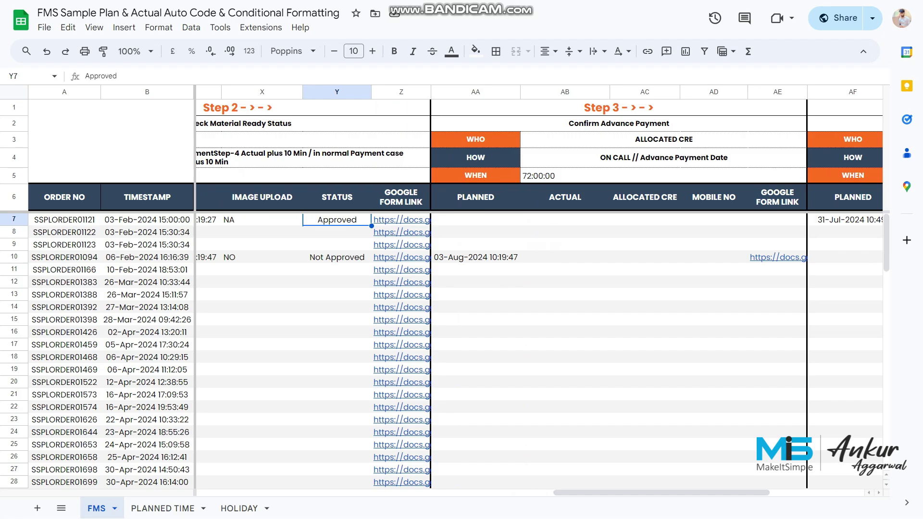
left_click_drag(486, 220, 721, 231)
left_click(845, 220)
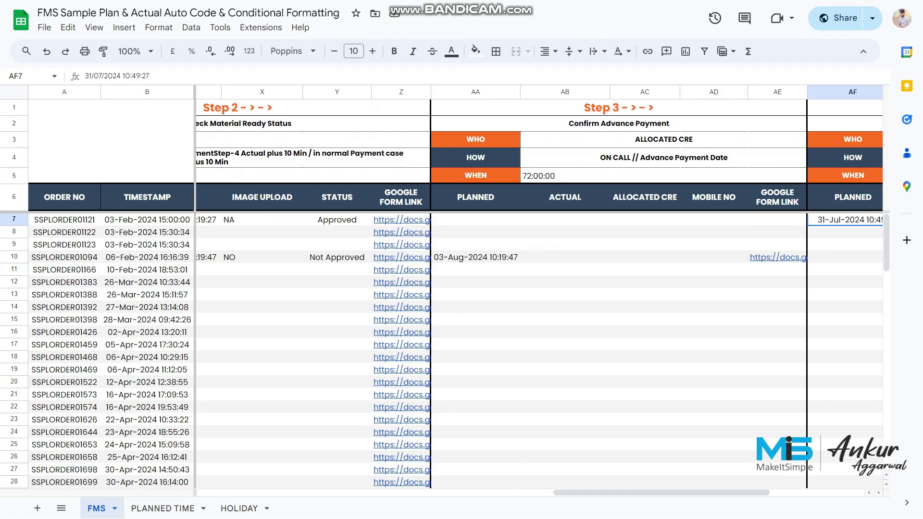
Check the Step 4 PLANNED time in AF7 against the Step 2 ACTUAL time in W7 and the WHEN duration in AG5
left_click(208, 220)
key("Left")
key("Right")
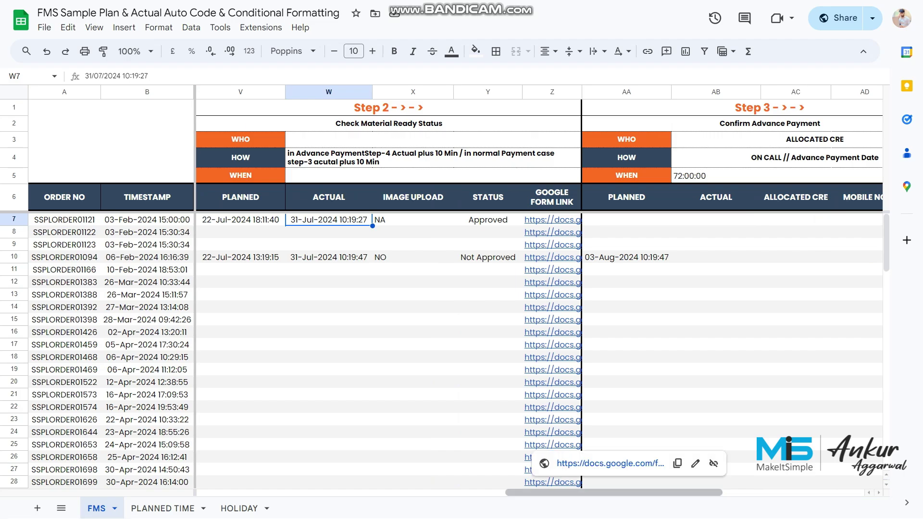
scroll(553, 476, "right", 3)
scroll(539, 288, "right", 1)
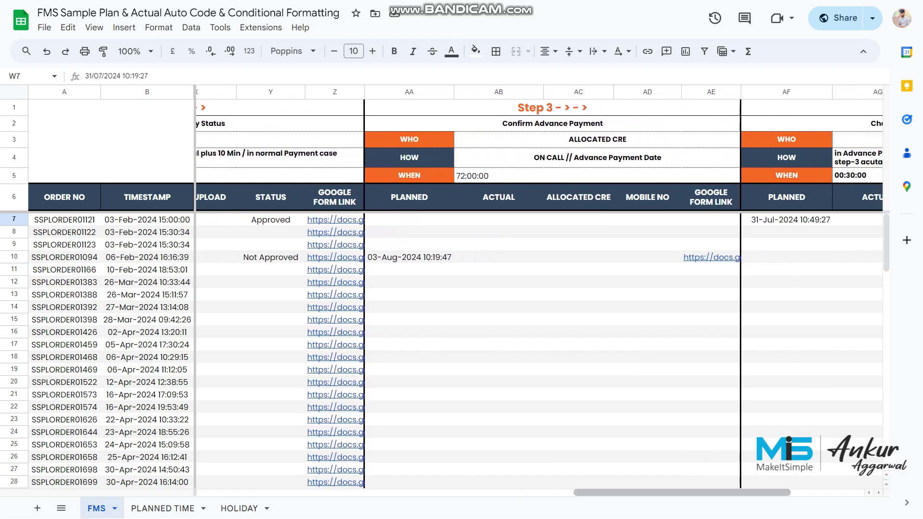
left_click(786, 221)
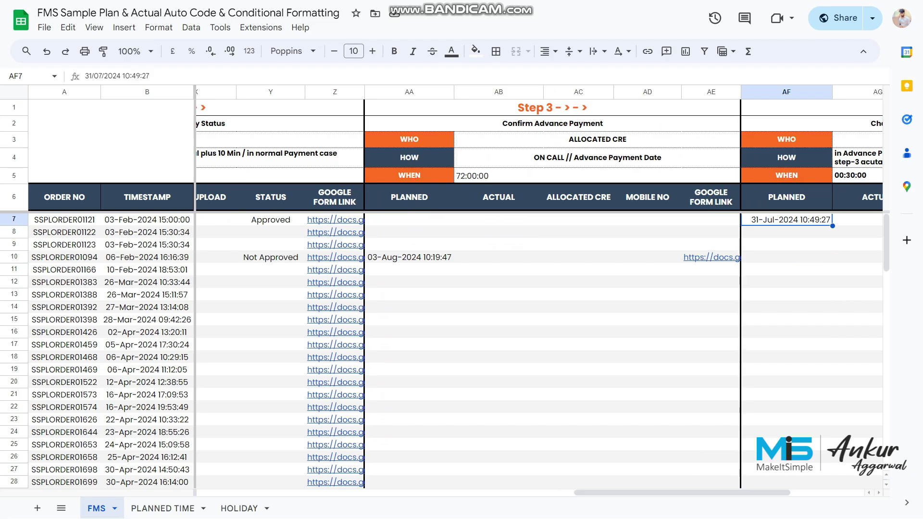
left_click(857, 176)
left_click_drag(712, 492, 776, 493)
scroll(539, 288, "right", 1)
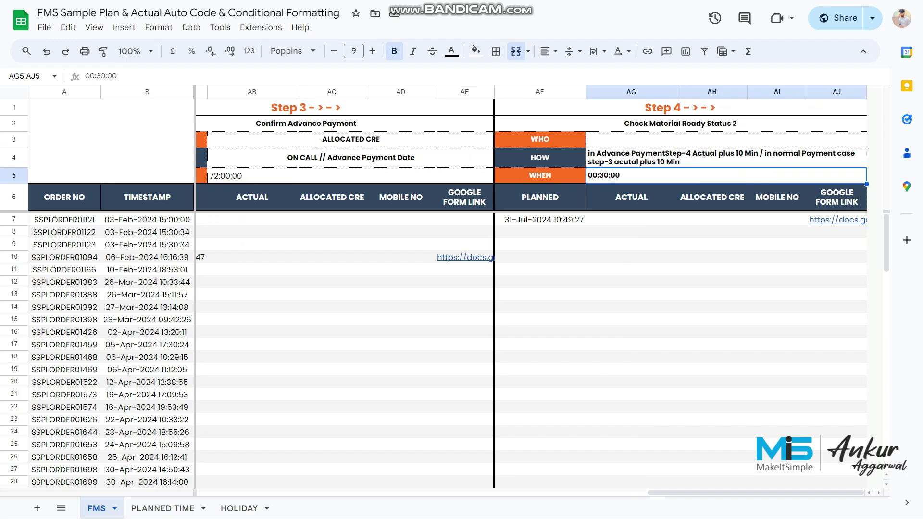
left_click(540, 220)
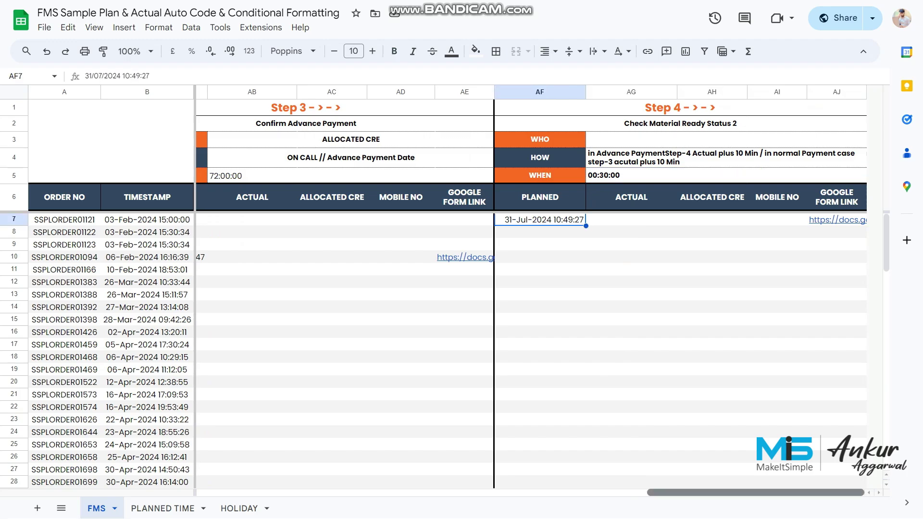
Check the Not Approved order in row 10, comparing ACTUAL W10 and WHEN cell AB5 with the Step 3 PLANNED time in AA10
scroll(538, 288, "left", 5)
left_click(434, 257)
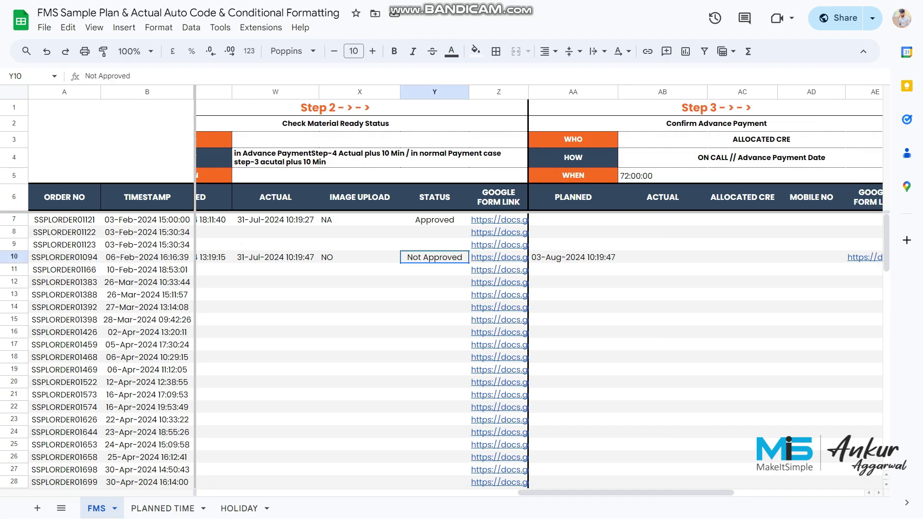
left_click_drag(275, 257, 435, 259)
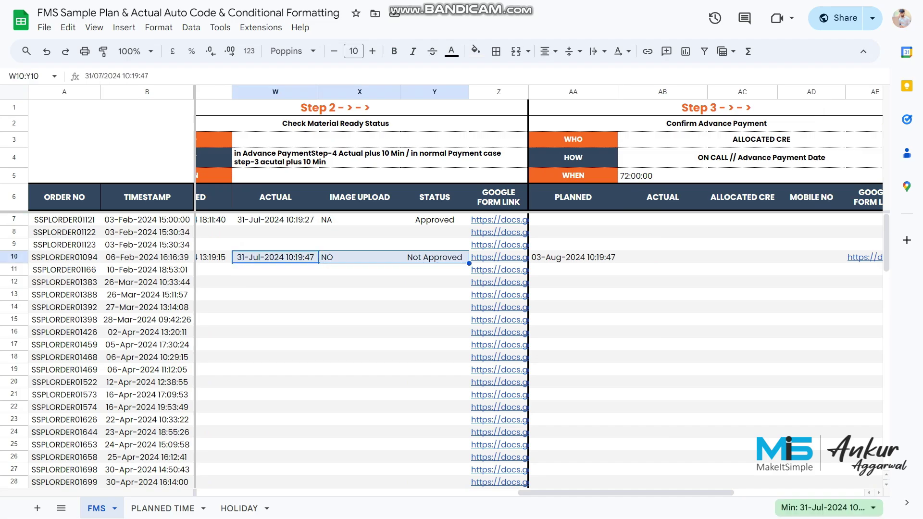
scroll(539, 288, "left", 2)
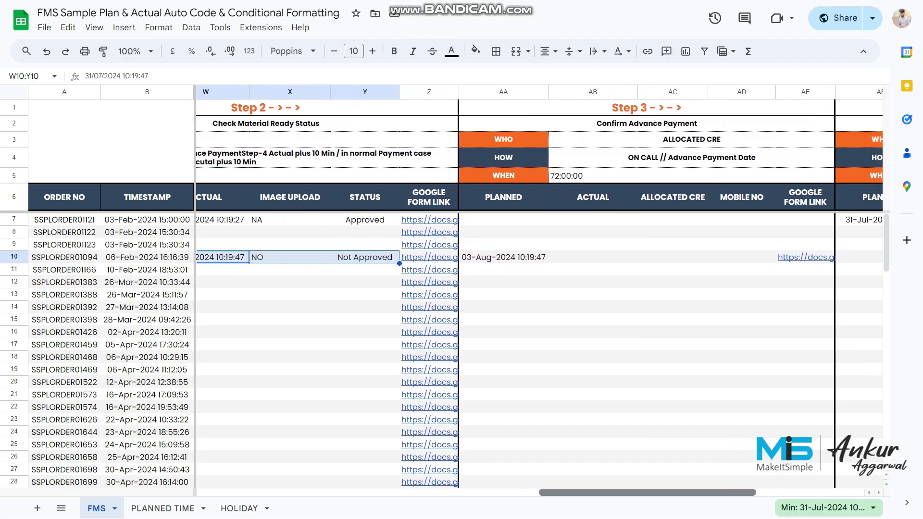
left_click(296, 258)
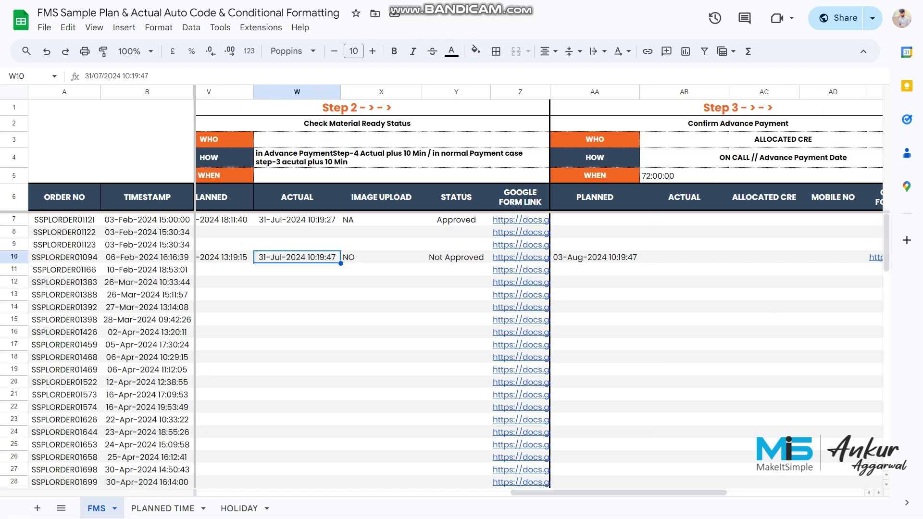
left_click(684, 175)
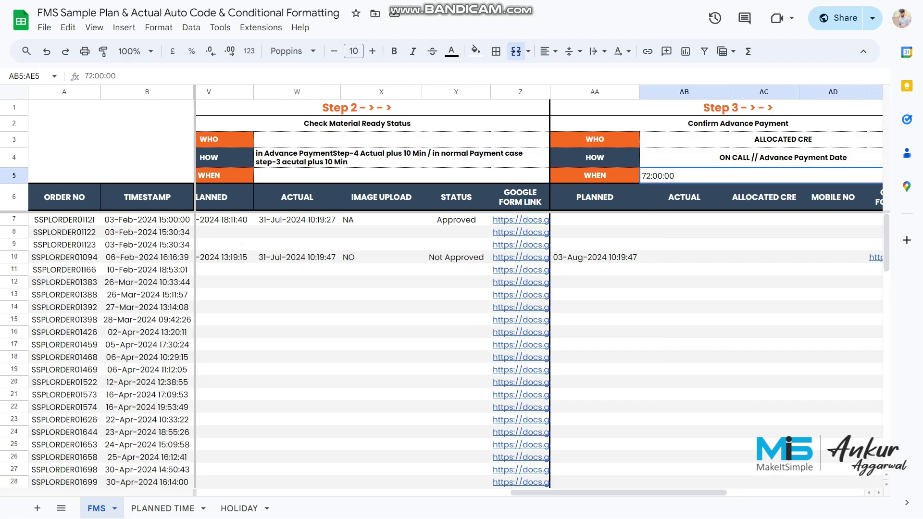
left_click(595, 257)
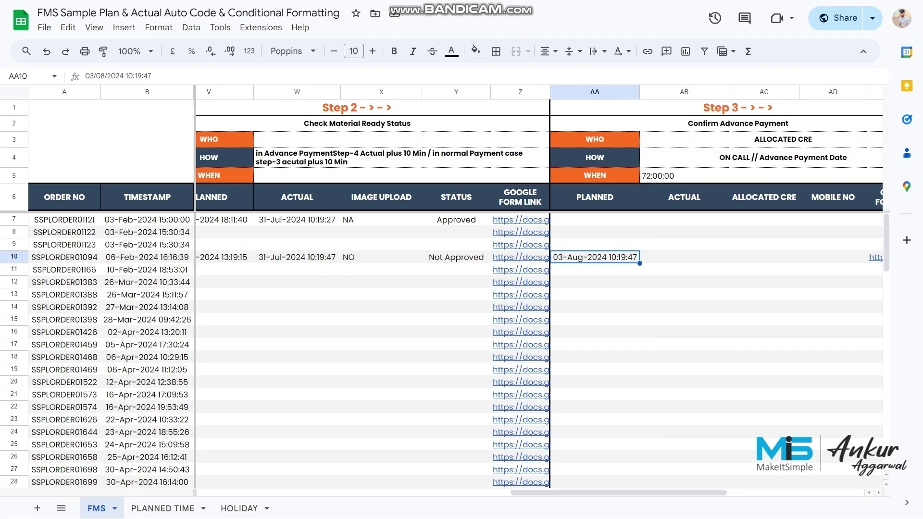
Examine the Not Approved line of condition I5 on PLANNED TIME, highlighting its target column number 27 and leaving the cell unchanged
left_click(163, 509)
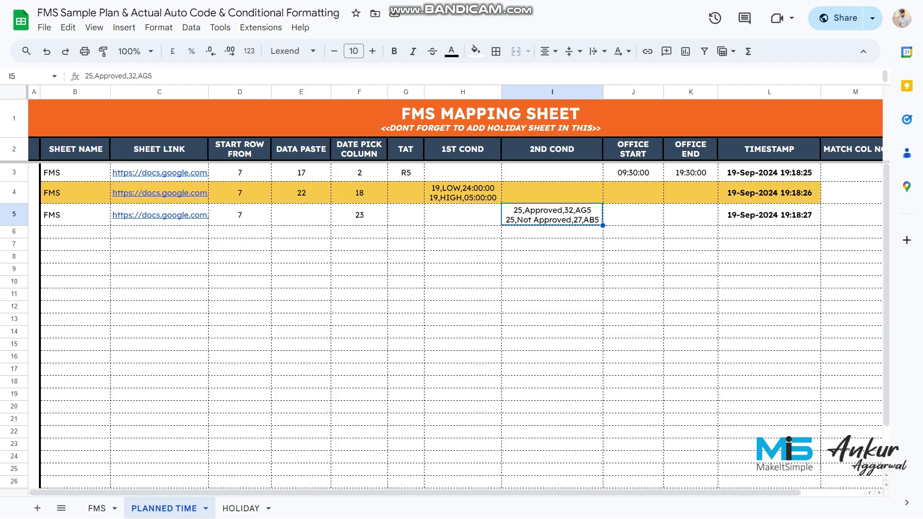
double_click(552, 215)
left_click_drag(506, 220, 574, 220)
left_click(574, 220)
key("shift+Right")
key("shift+Right")
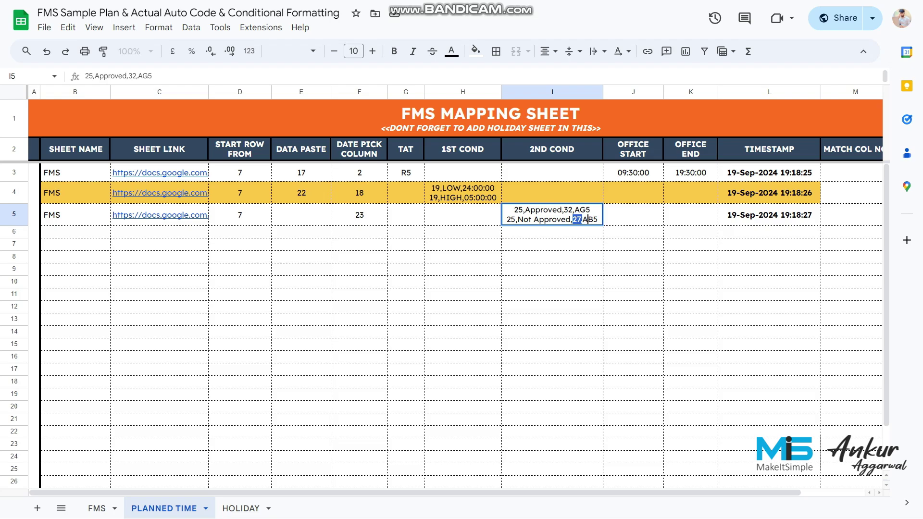
left_click(598, 219)
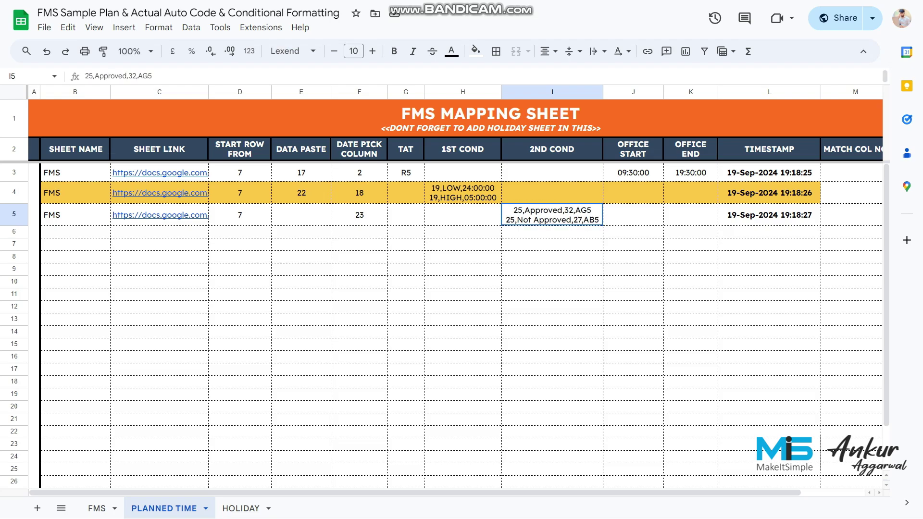
Compare ACTUAL W10 with the Step 3 PLANNED time in AA10 on FMS, and recheck the I5 condition on PLANNED TIME
left_click(96, 508)
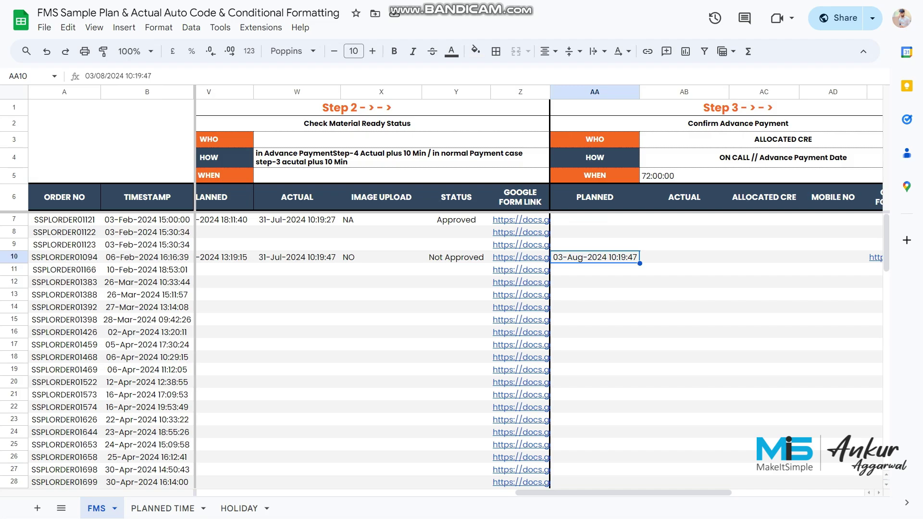
left_click(297, 258)
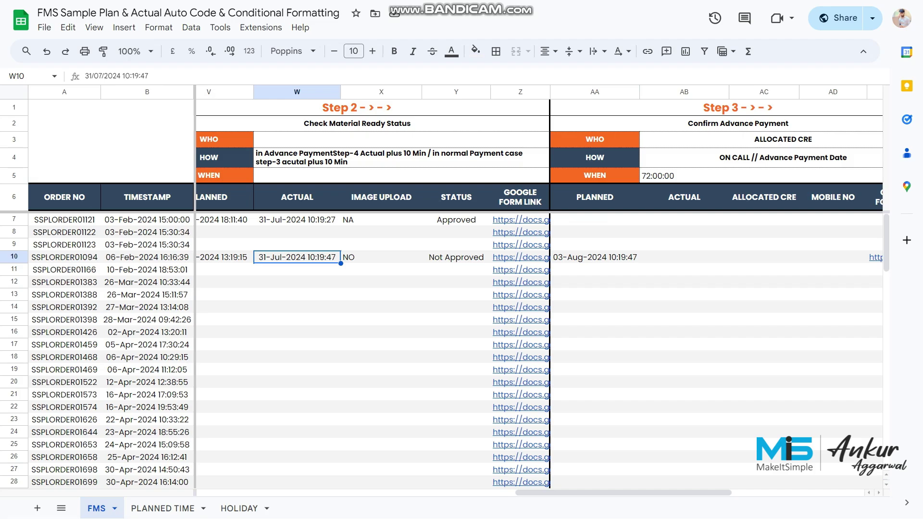
left_click(595, 257)
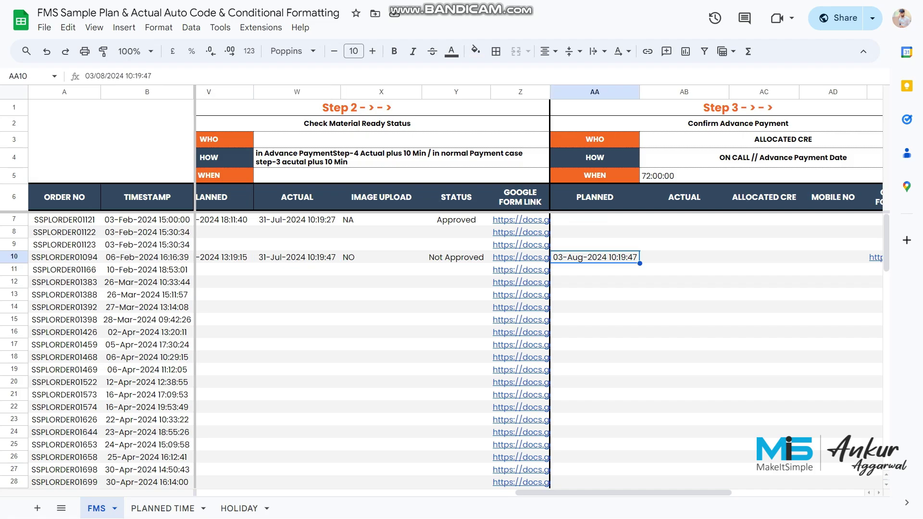
left_click(163, 508)
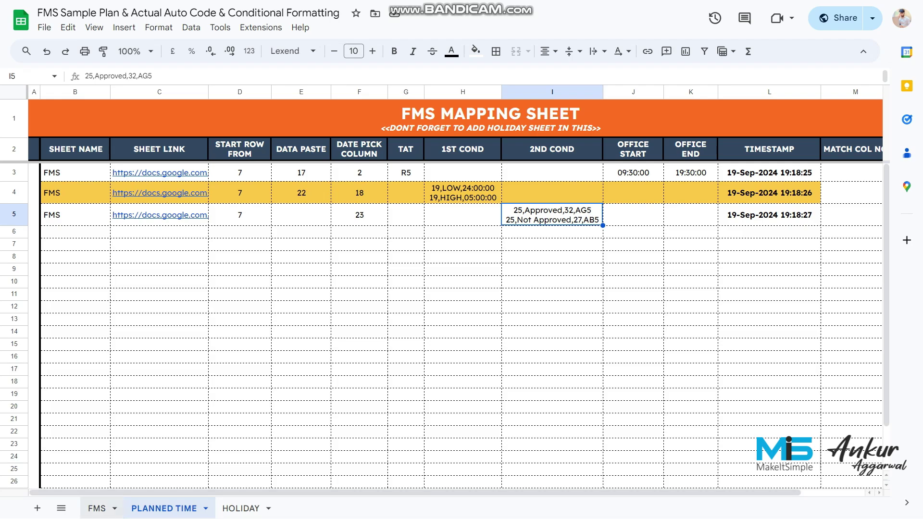
left_click(97, 508)
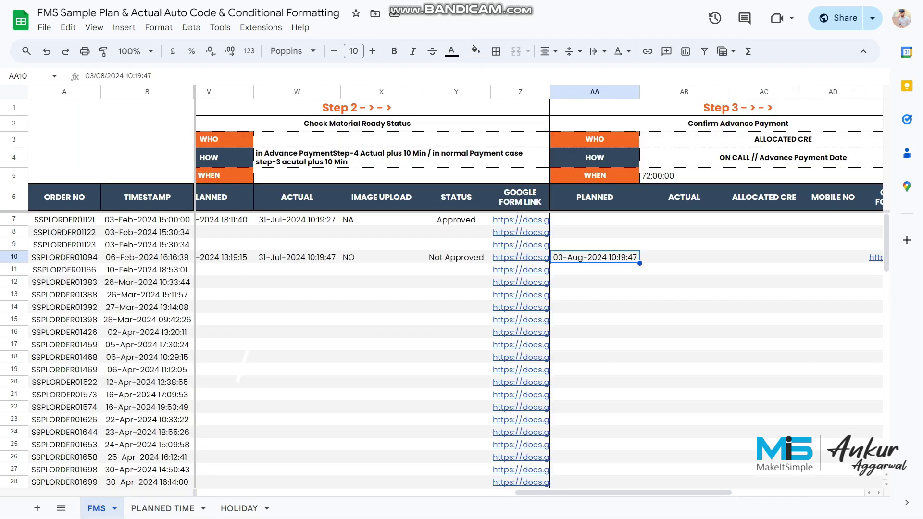